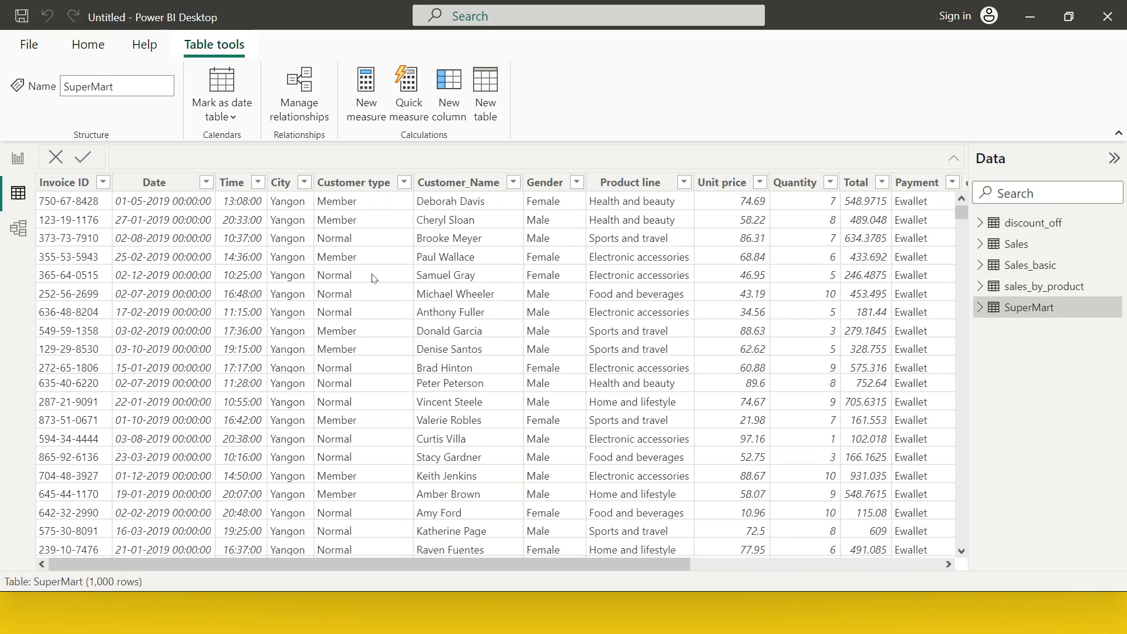
Scroll across the SuperMart table's columns, then switch to the Home ribbon
mouse_move(649, 561)
left_mouse_down()
mouse_move(687, 577)
mouse_move(619, 583)
left_mouse_up()
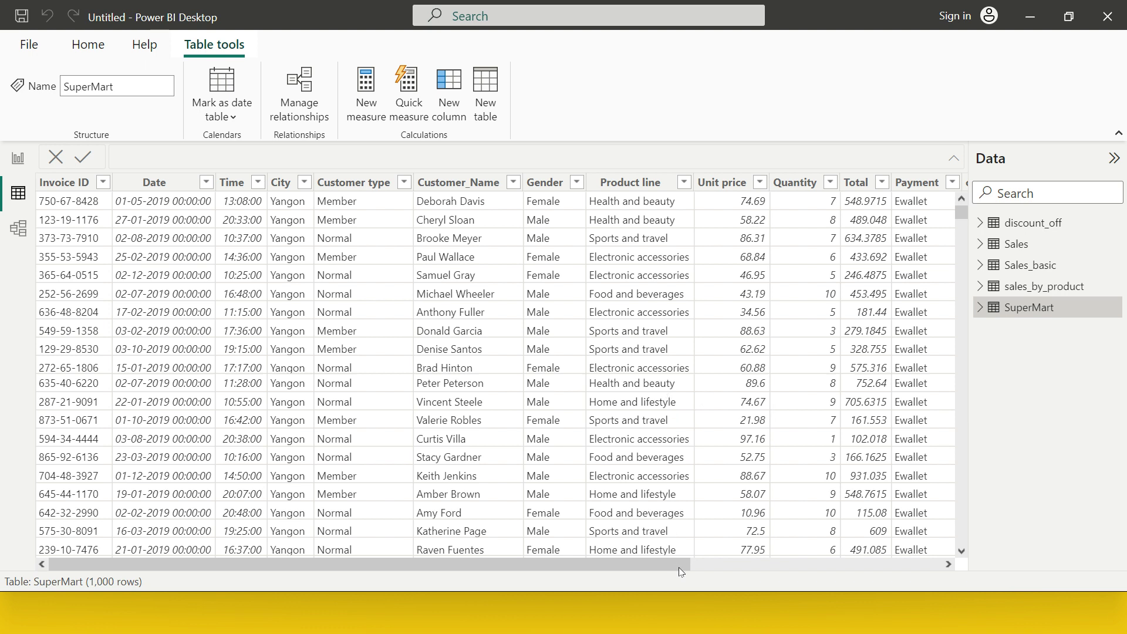
scroll(670, 562, "right", 3)
scroll(587, 564, "left", 3)
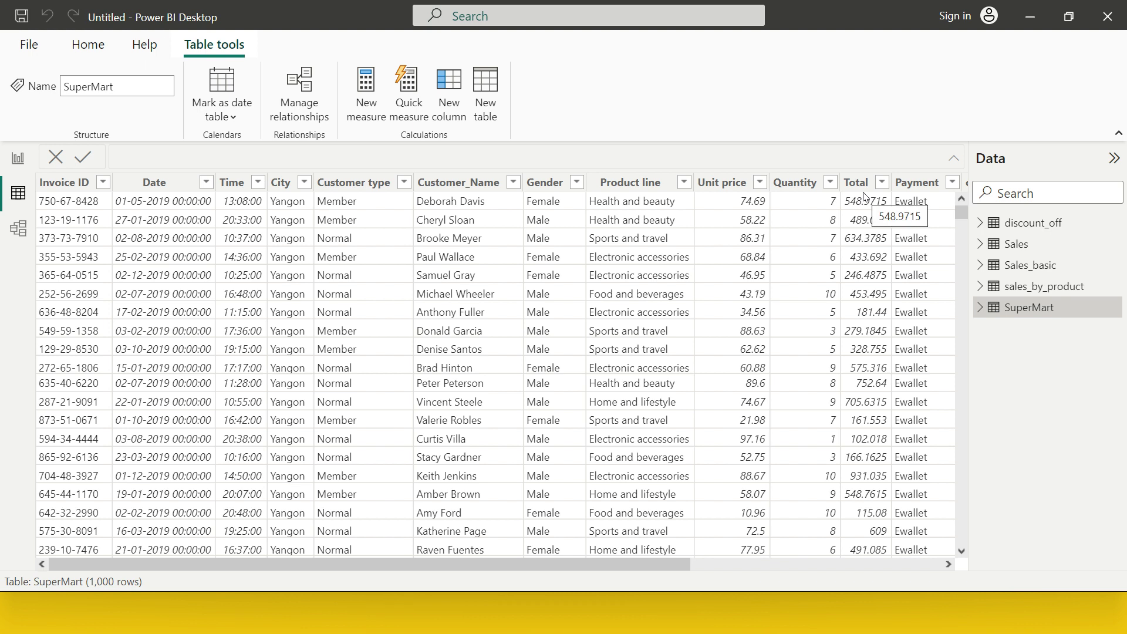
left_click(101, 48)
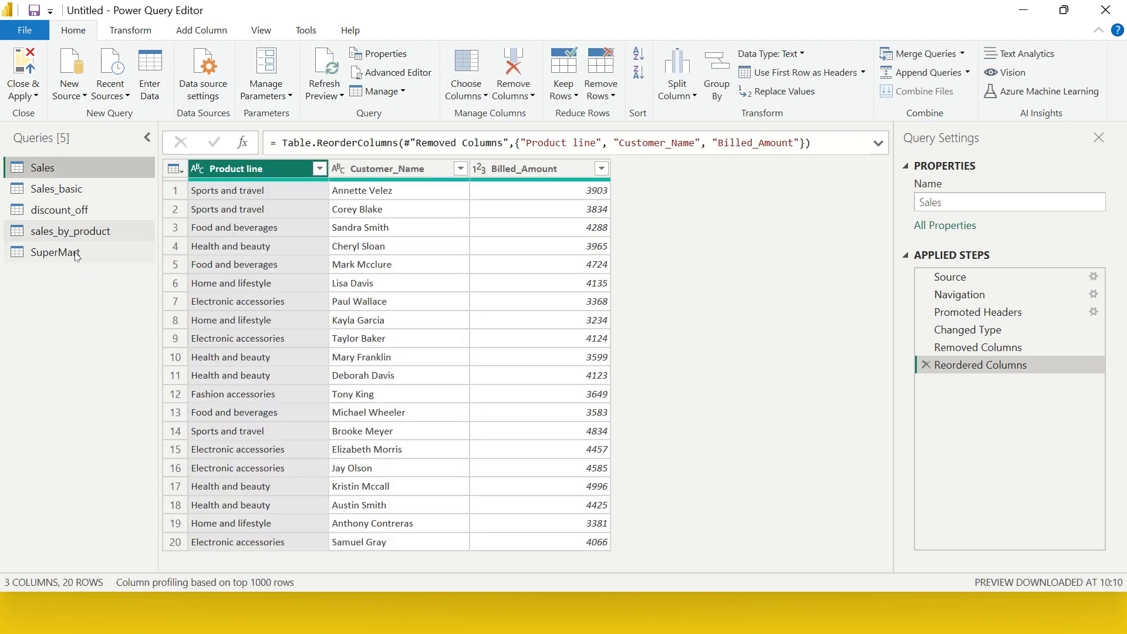
Select the SuperMart query in the Queries pane and bring up its context menu
left_click(55, 253)
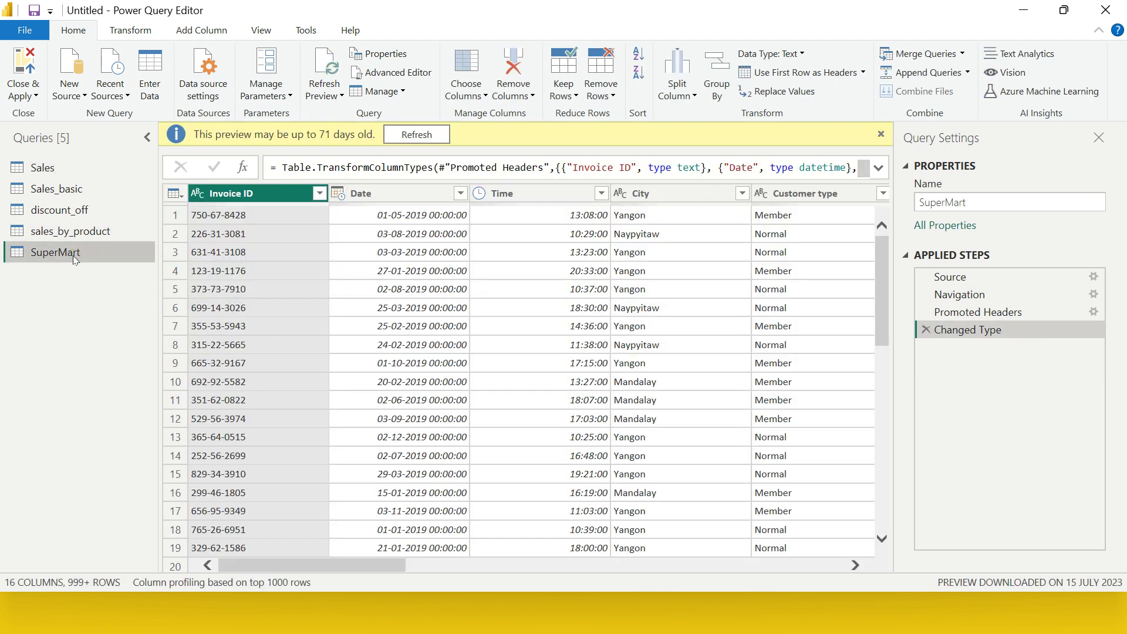
right_click(75, 259)
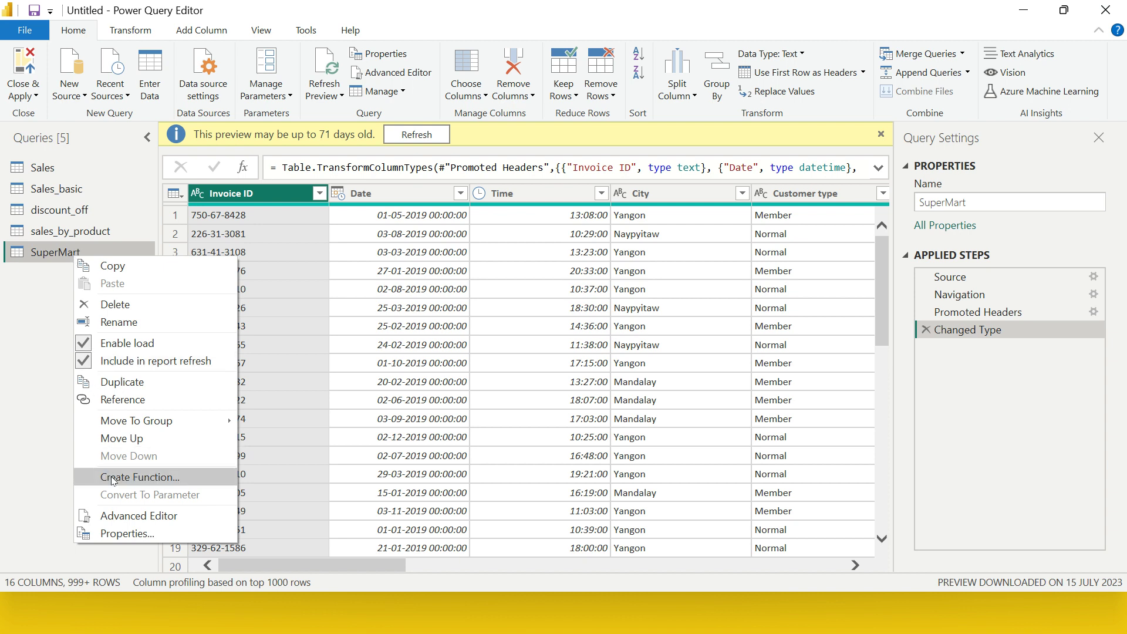
Duplicate the SuperMart query and select the new SuperMart (2) copy
left_click(130, 383)
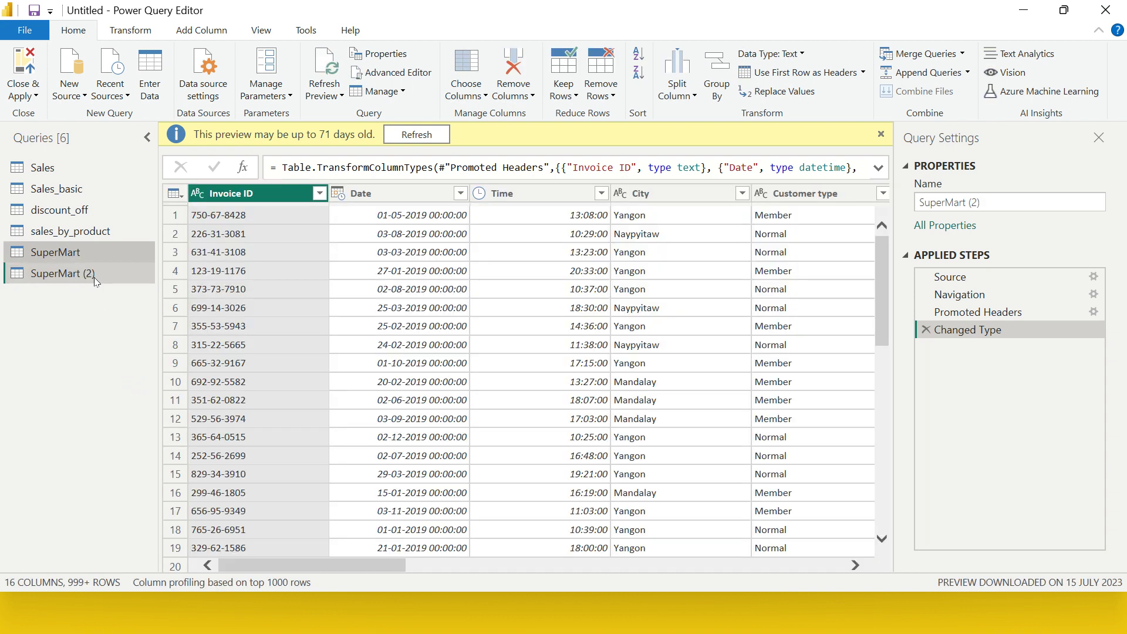
left_click(94, 277)
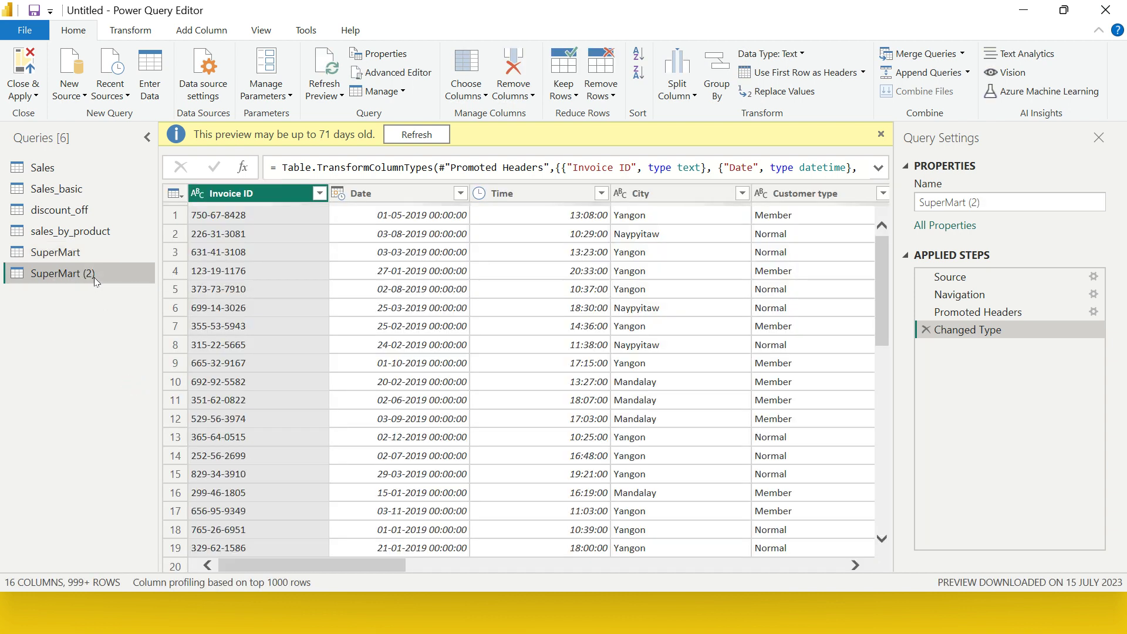
left_click(94, 276)
Rename the SuperMart (2) query to SuperMart_v2
right_click(99, 278)
left_click(141, 343)
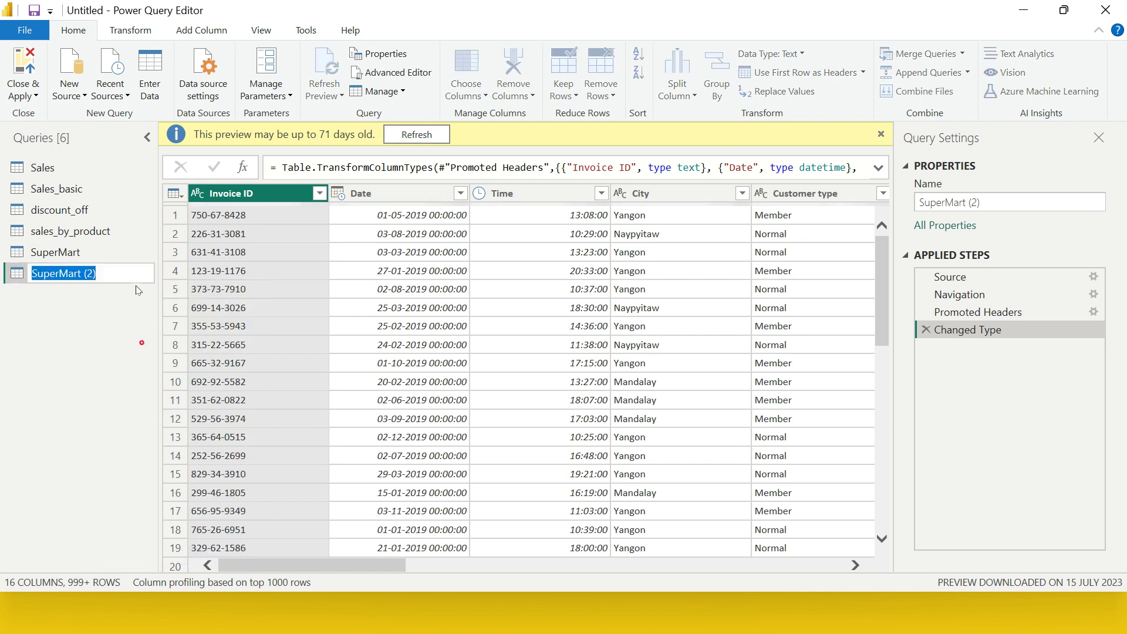
left_click(119, 275)
key("BackSpace")
key("BackSpace")
key("BackSpace")
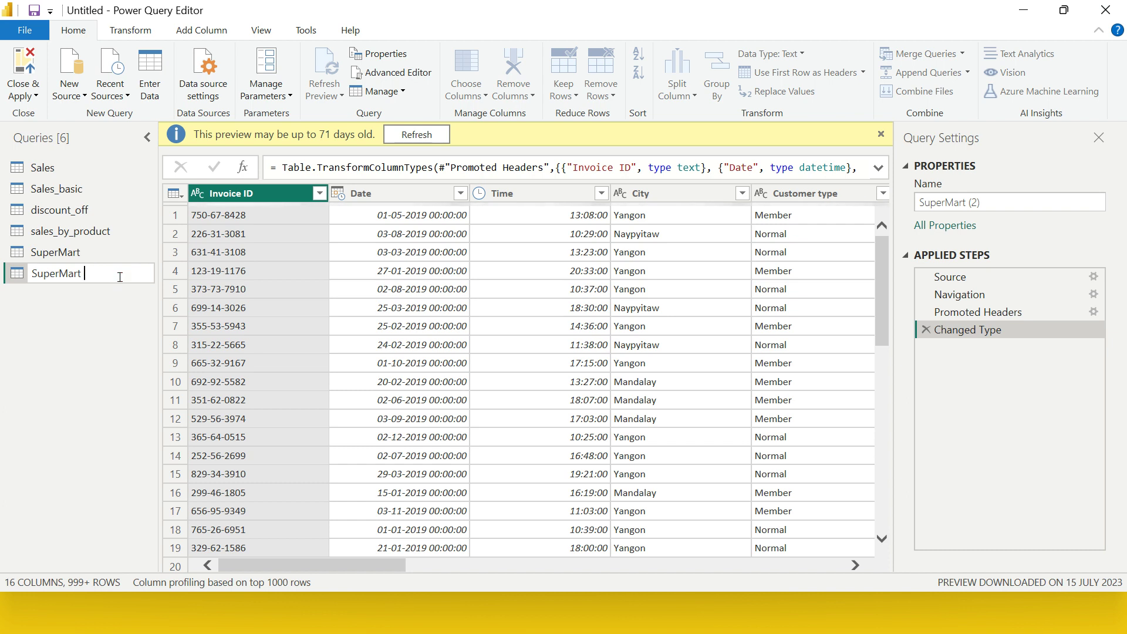
key("BackSpace")
key("BackSpace")
type("t")
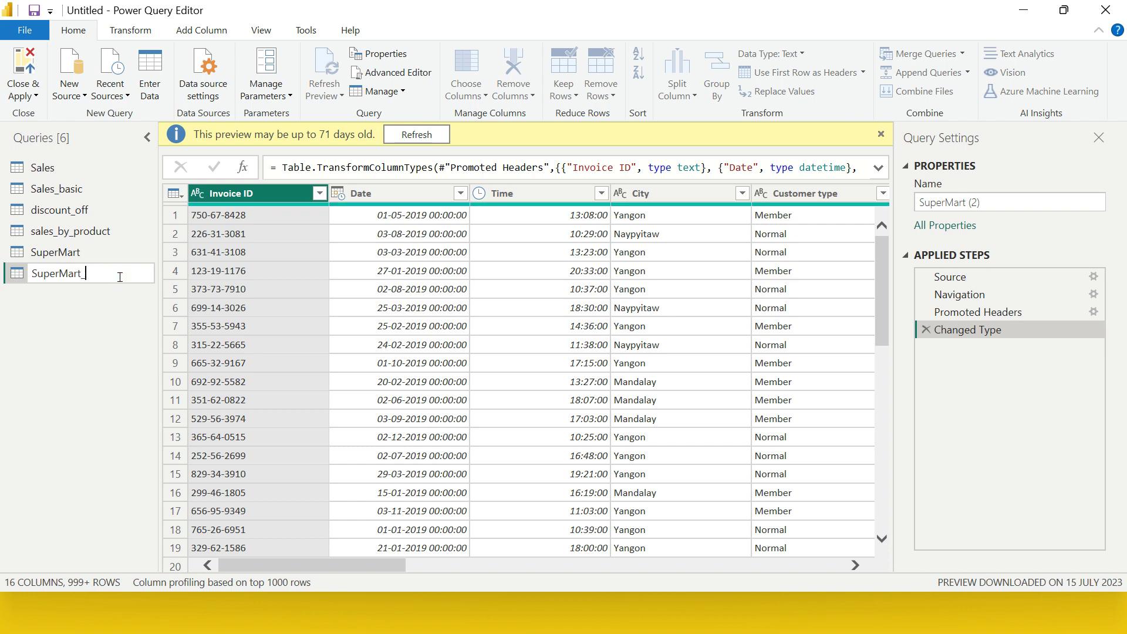
type("v2")
key("Return")
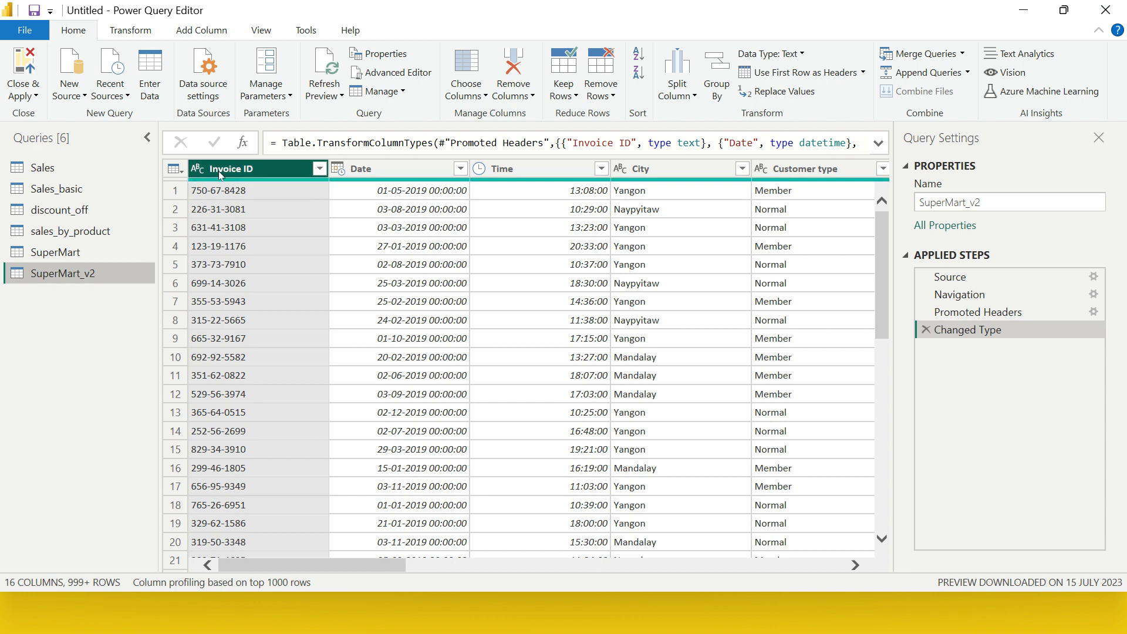
left_click(273, 261)
left_click(242, 170)
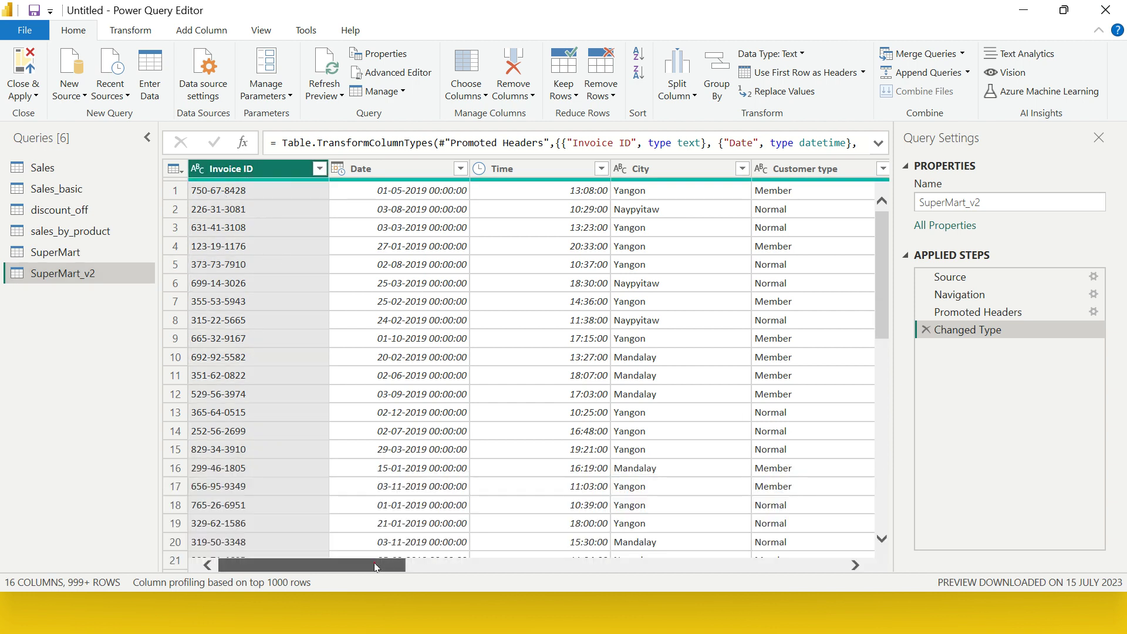
left_click_drag(376, 567, 462, 564)
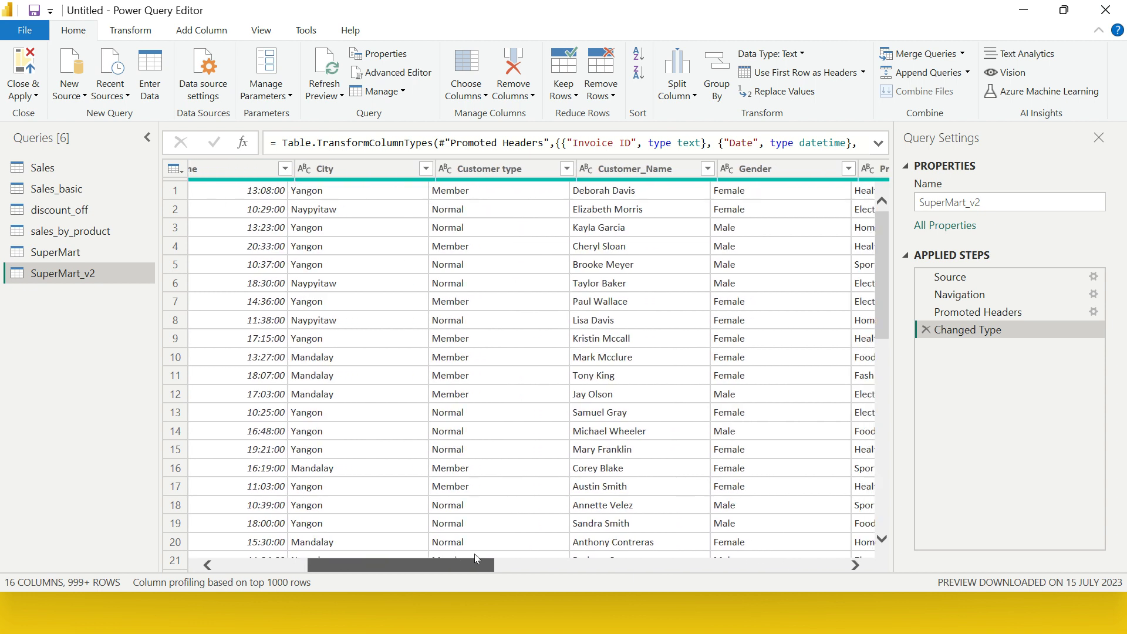
left_click_drag(462, 558, 514, 555)
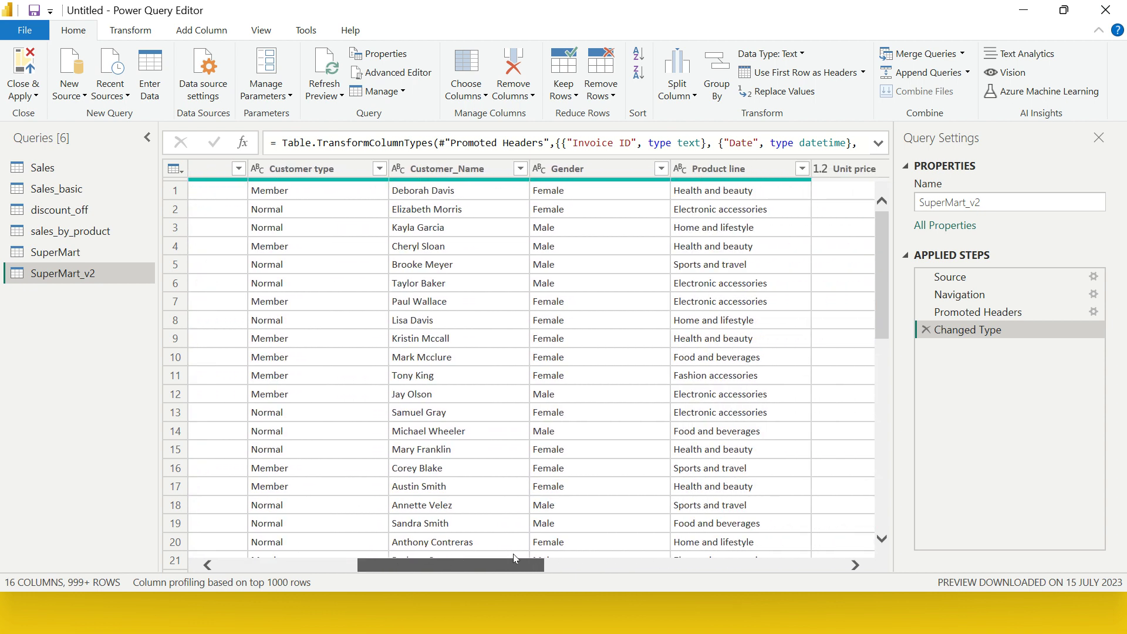
left_click(730, 169)
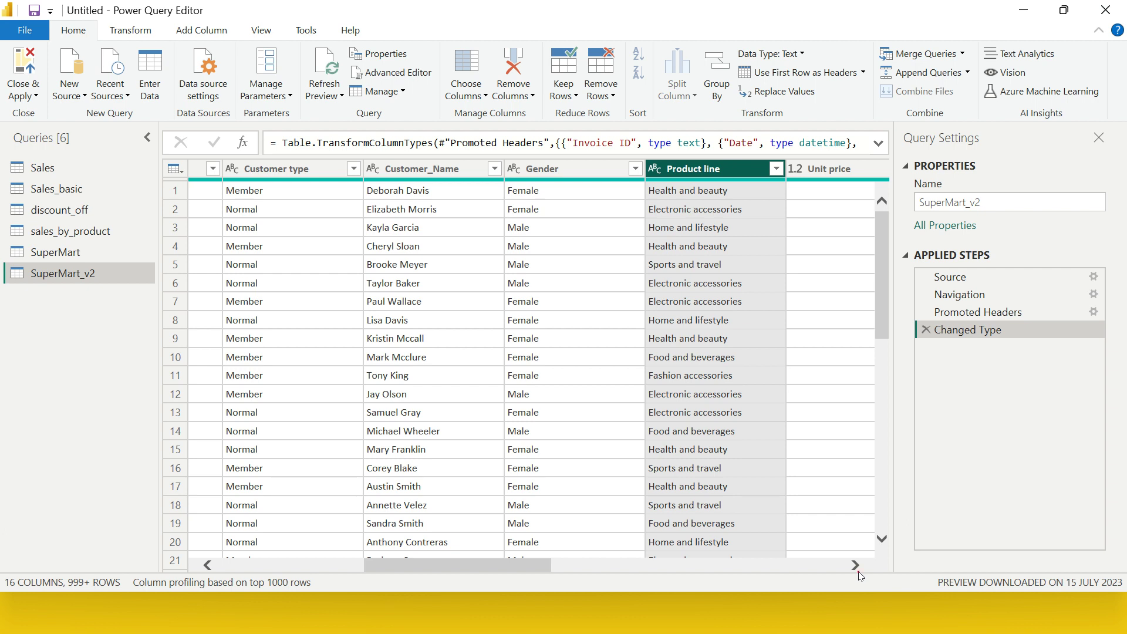
left_click(856, 565)
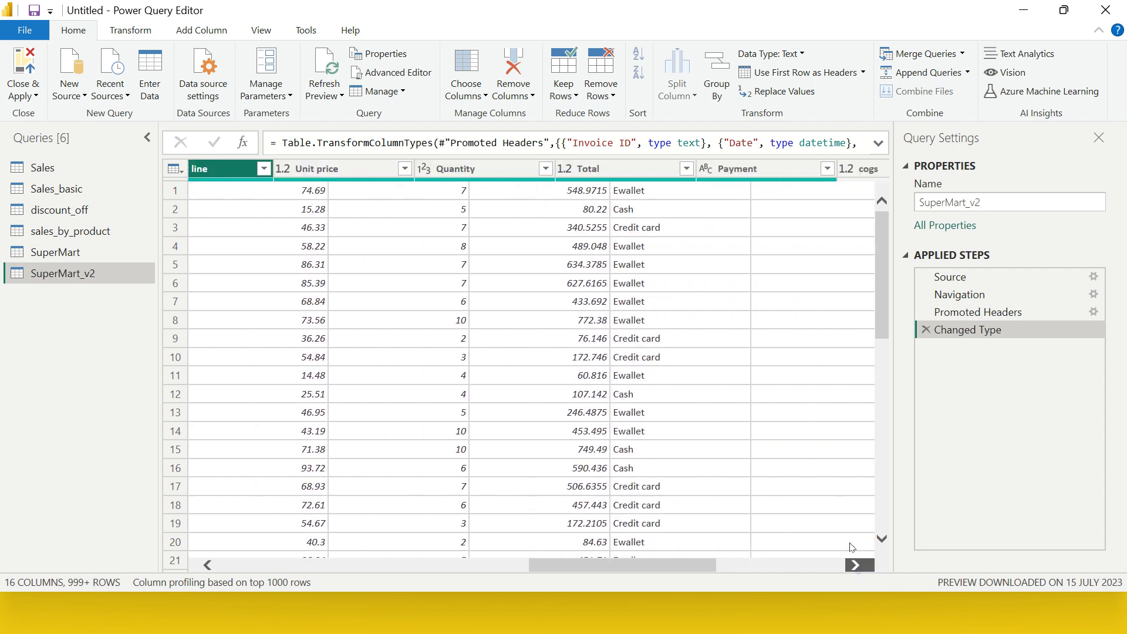
left_click(855, 565)
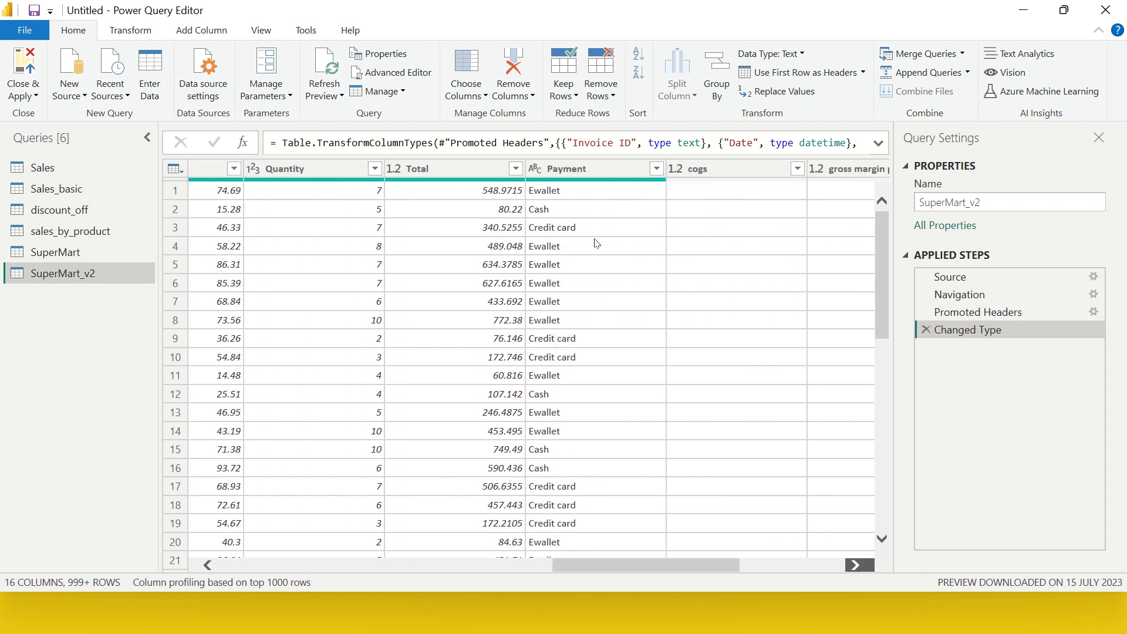
left_click(392, 176)
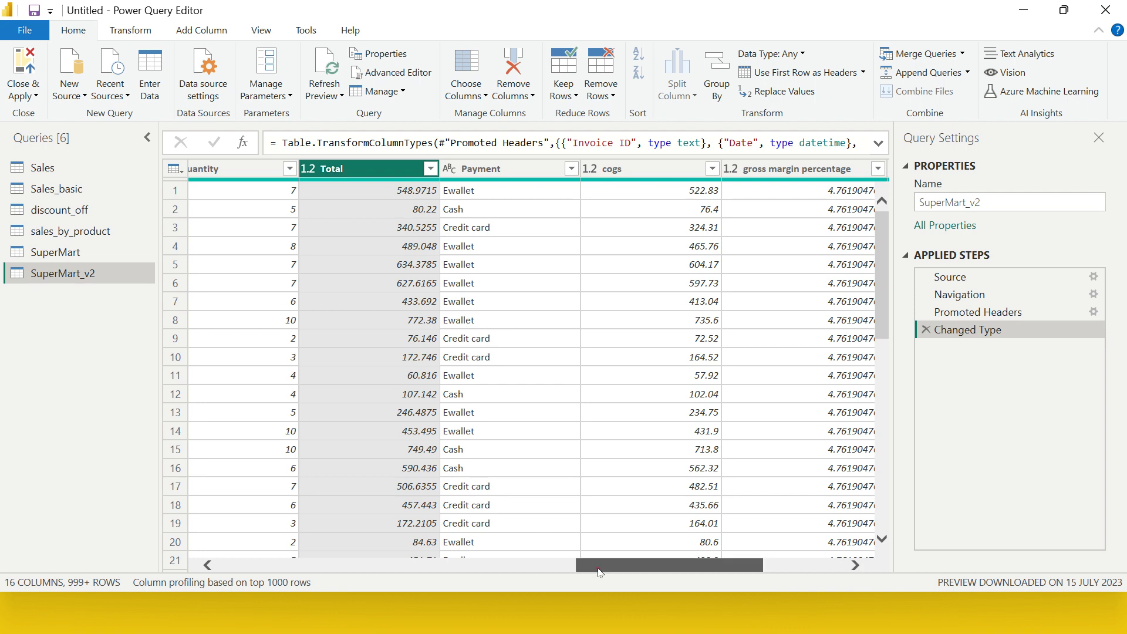
left_click_drag(599, 573, 207, 590)
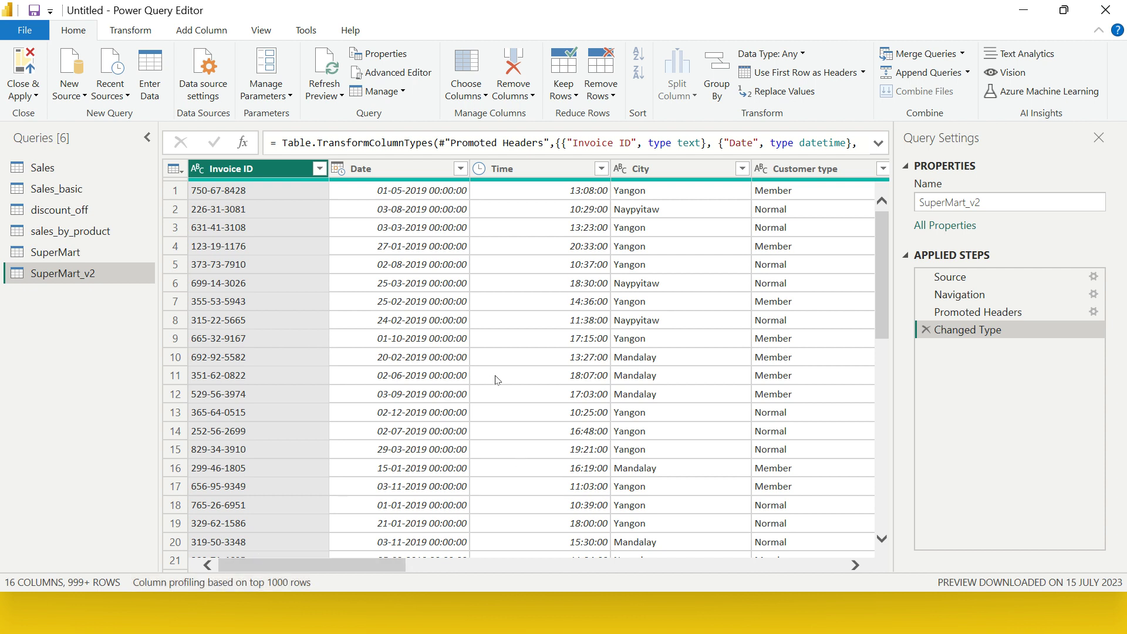
Try a multi-column selection in SuperMart_v2, then reselect only Invoice ID
left_click(427, 247)
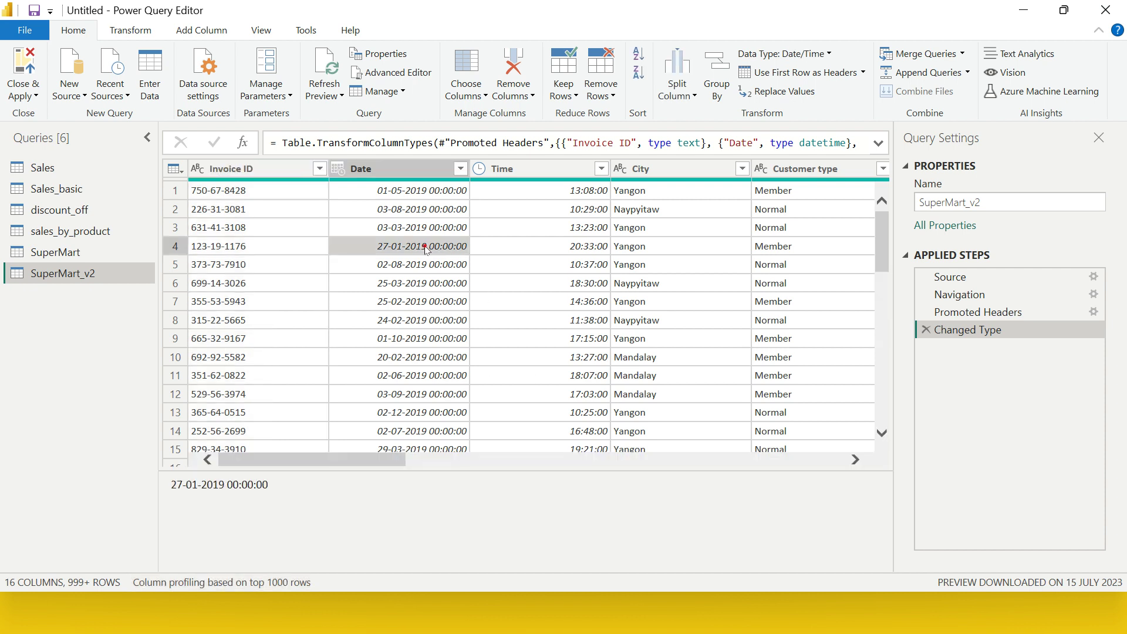
left_click(241, 171)
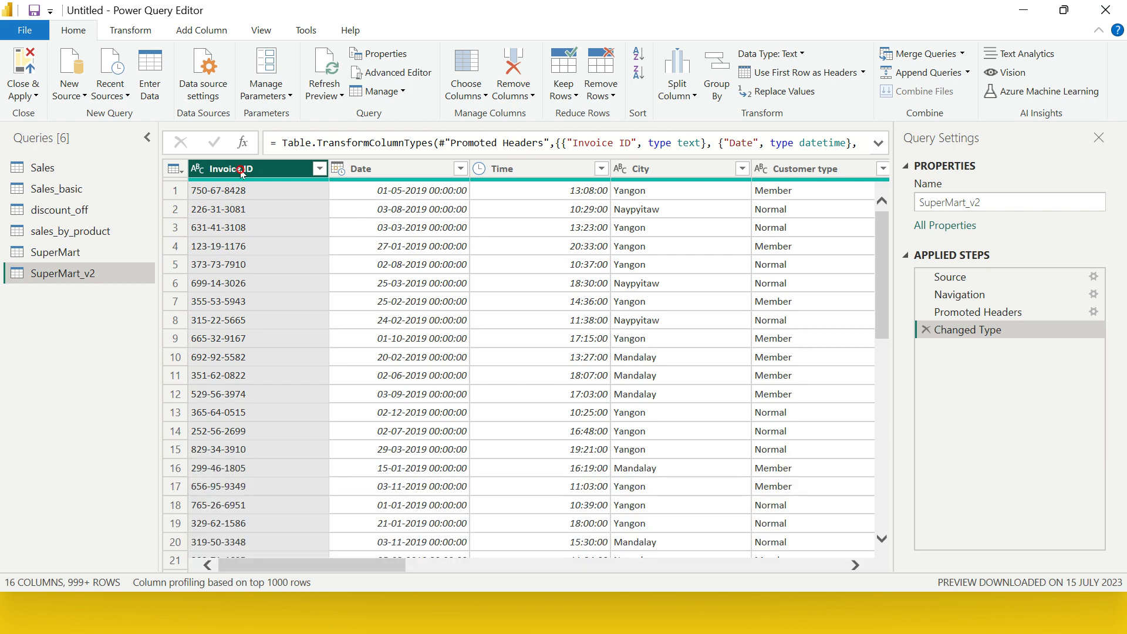
left_click(393, 170, "ctrl")
left_click(490, 172, "ctrl")
left_click(668, 168, "ctrl")
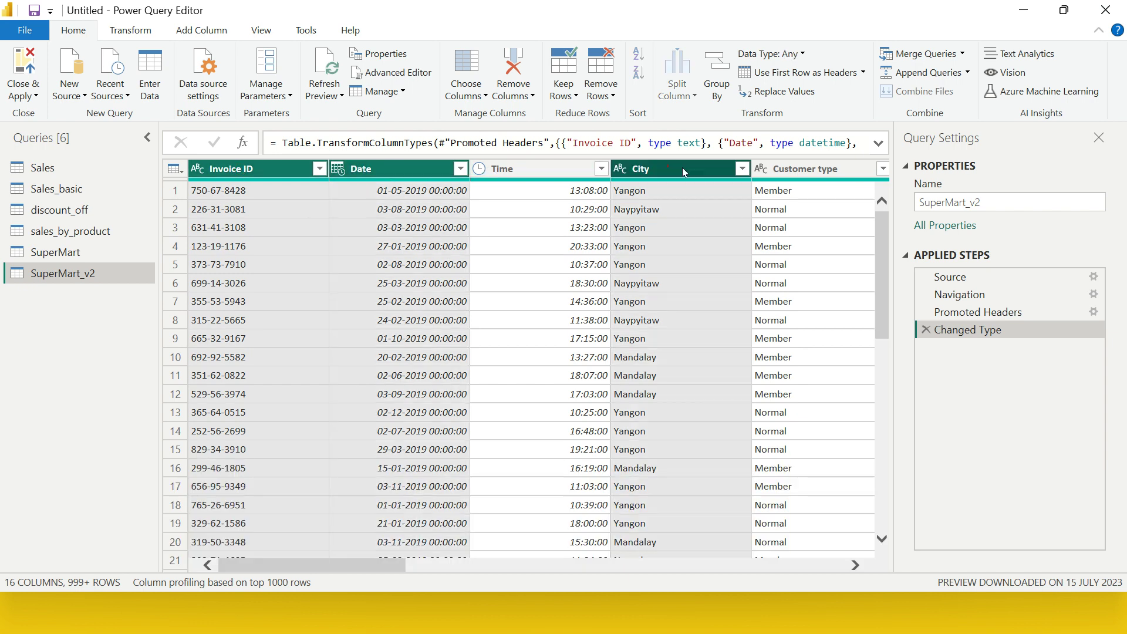
left_click(834, 176, "ctrl")
left_click(534, 228)
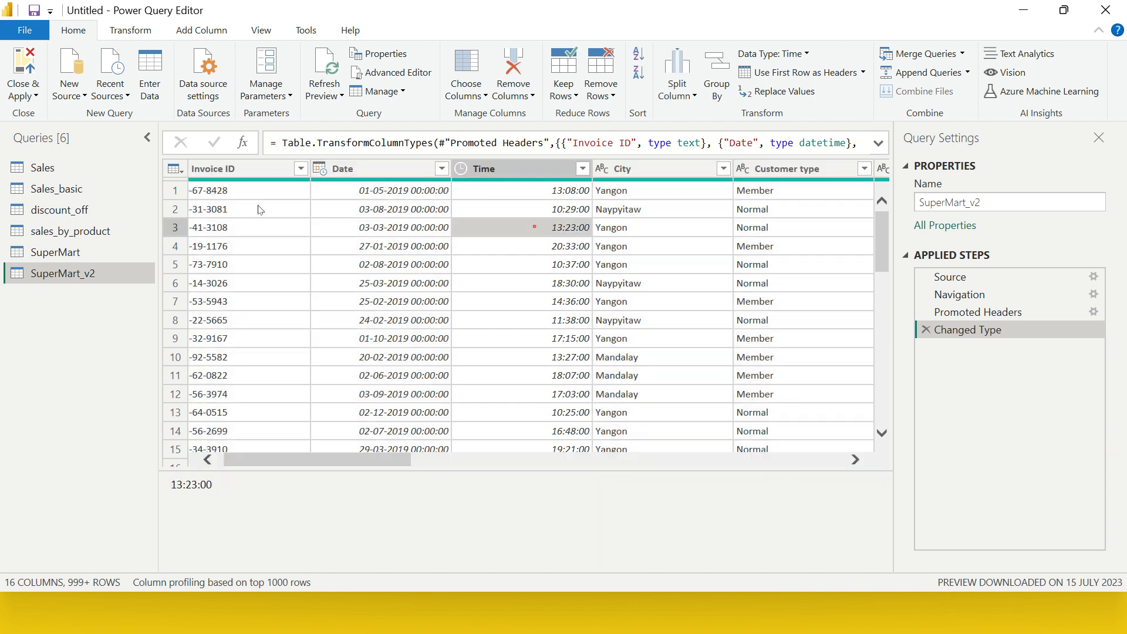
left_click(229, 171)
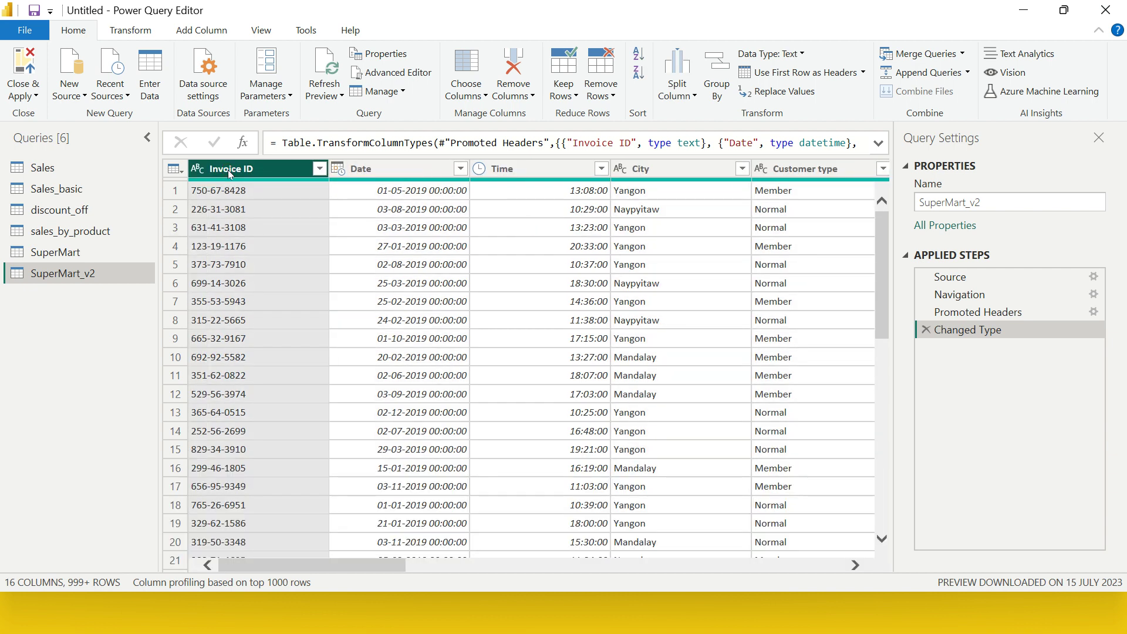
Add Product line and Total to the selection and remove all other columns
left_click_drag(393, 565, 545, 566)
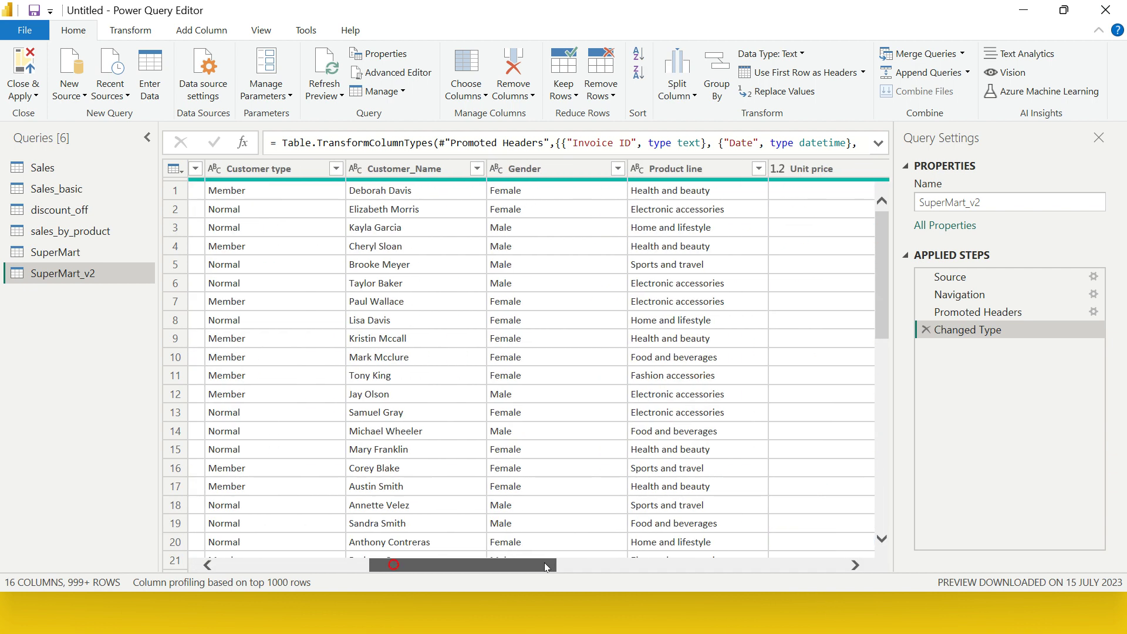
left_click(677, 178)
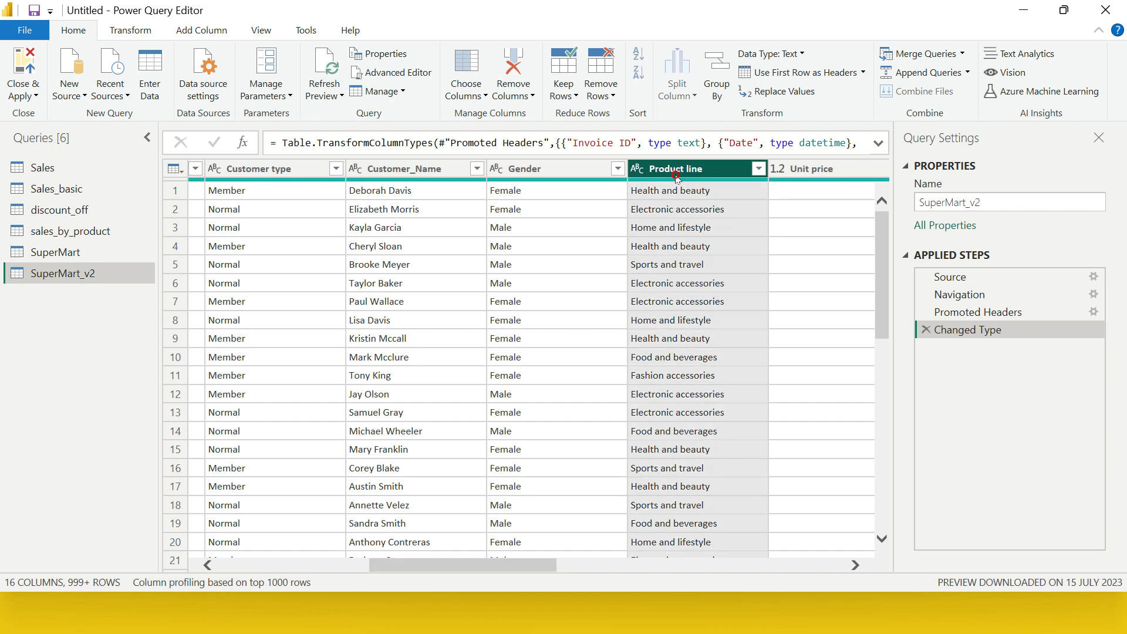
left_click_drag(537, 565, 684, 569)
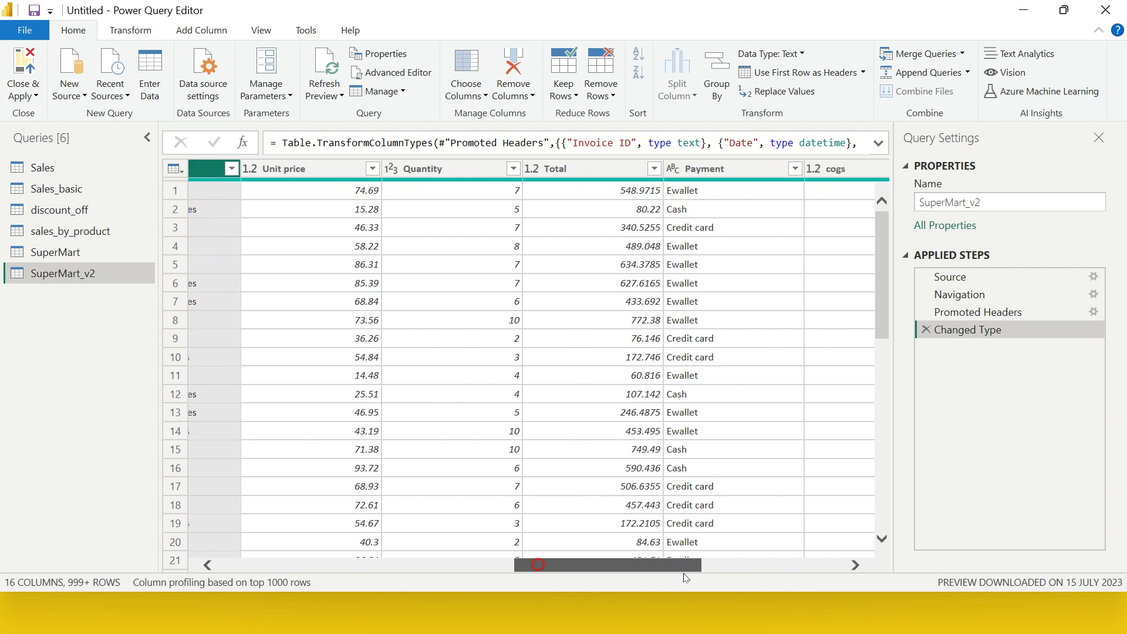
left_click(579, 170)
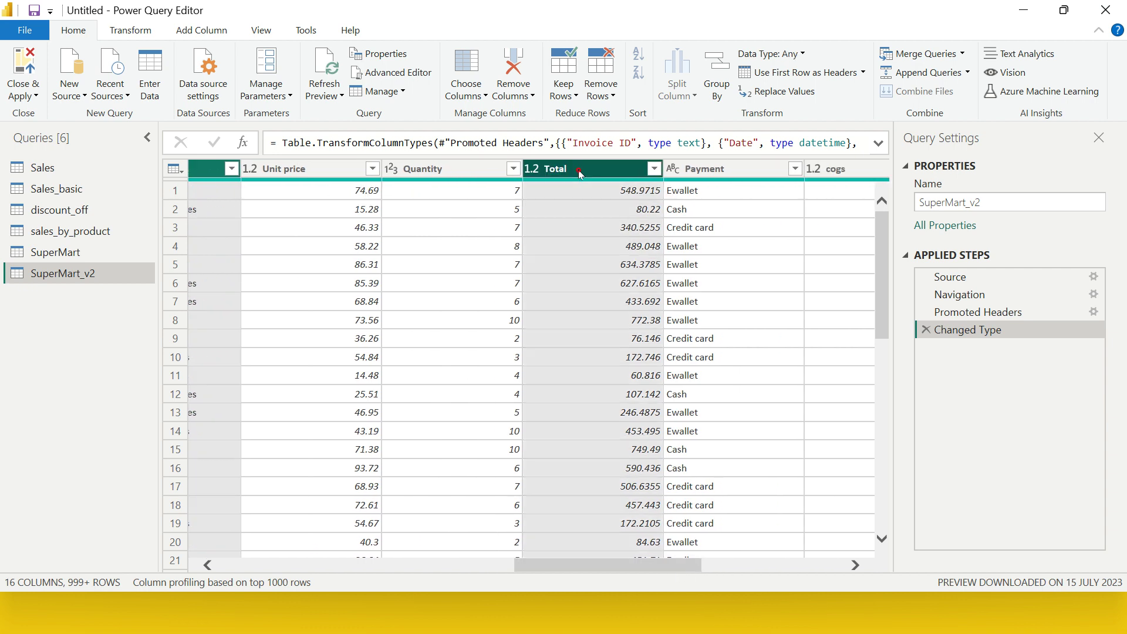
left_click(526, 99)
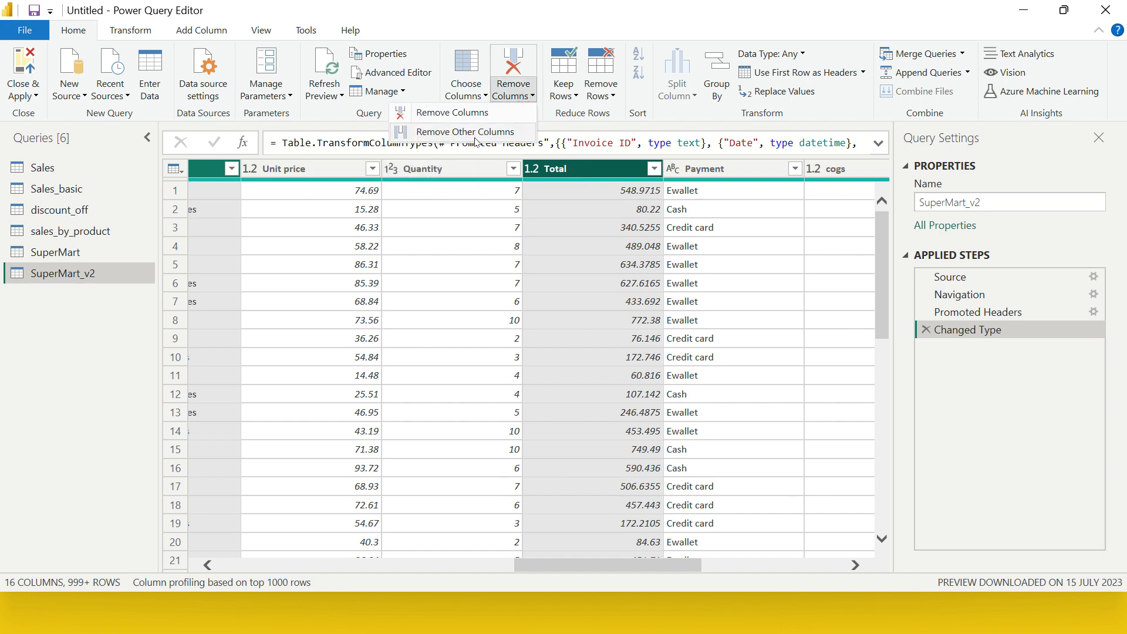
left_click(466, 133)
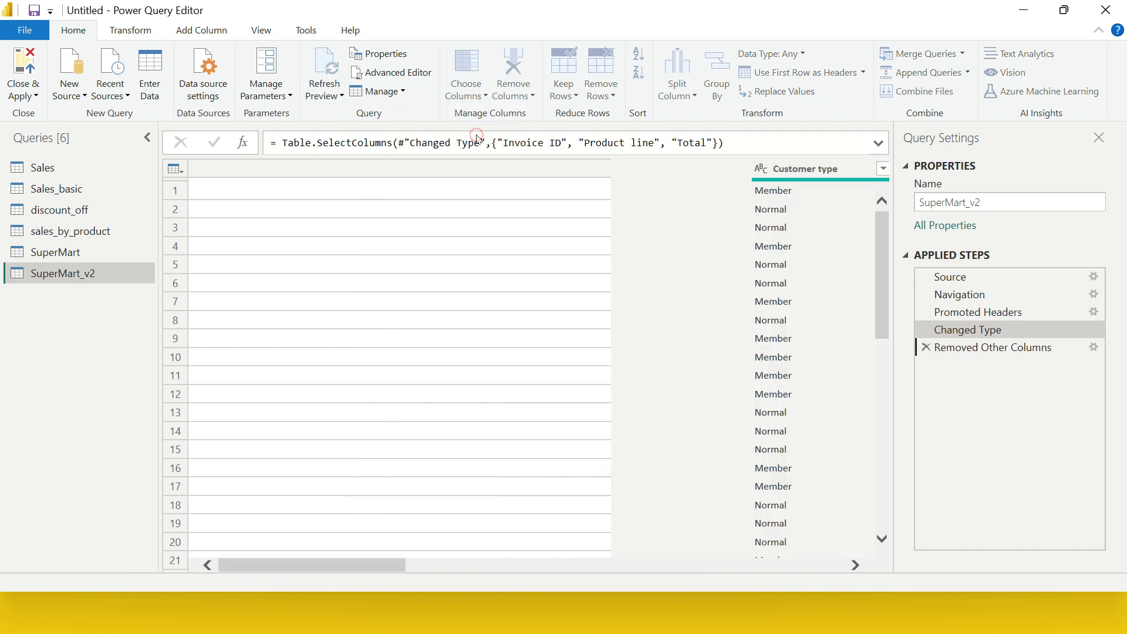
left_click(394, 197)
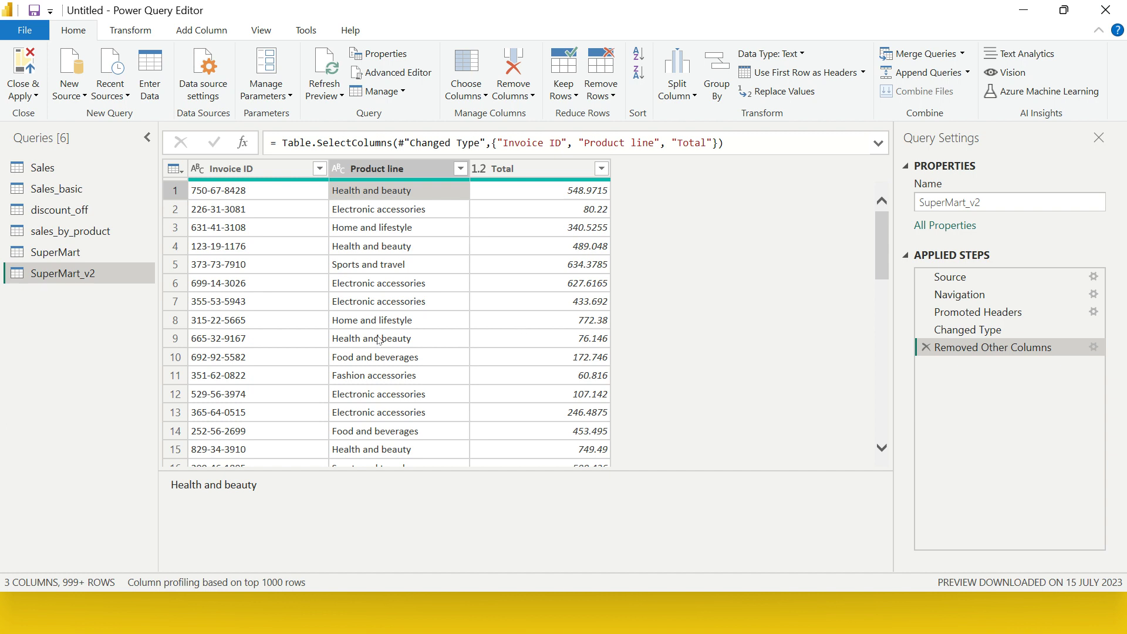
left_click(97, 361)
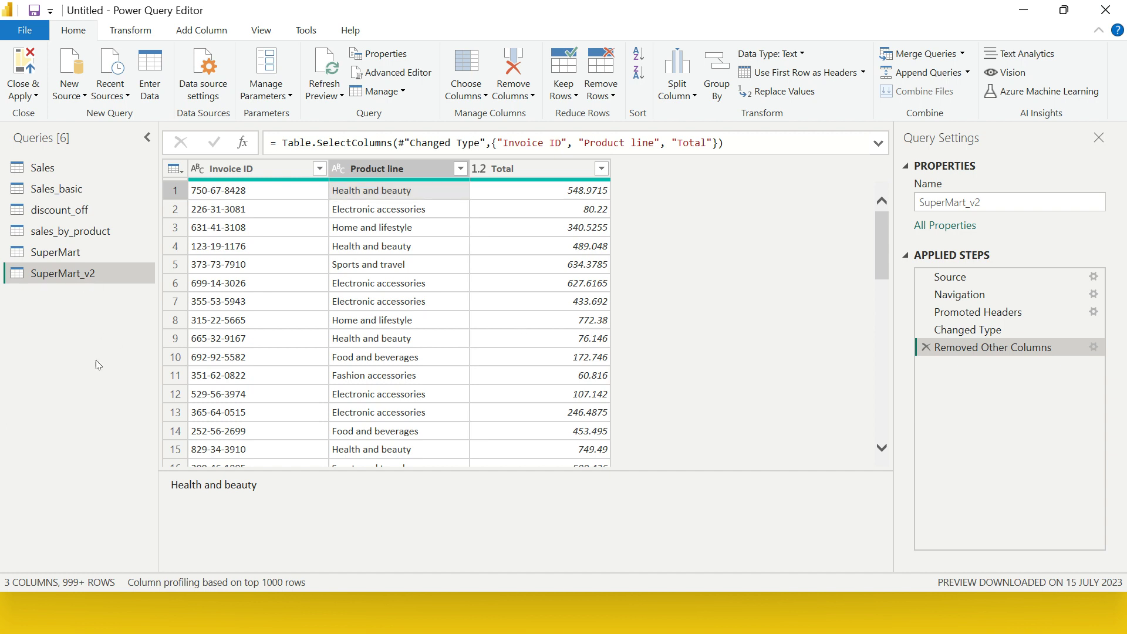
Refresh the outdated SuperMart data preview
left_click(71, 257)
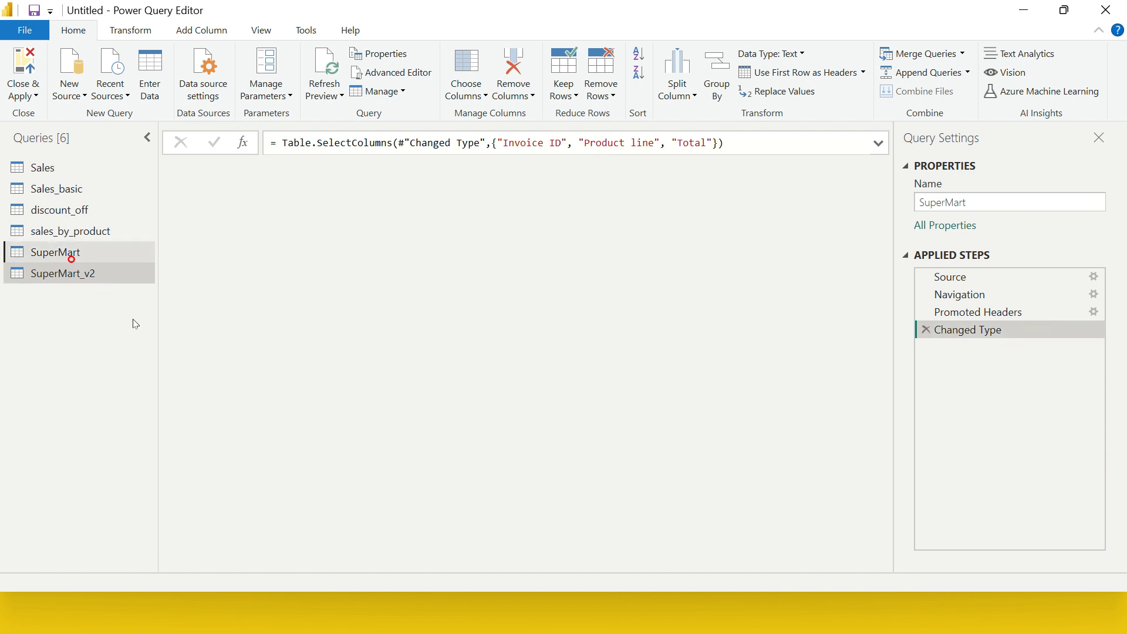
left_click(404, 272)
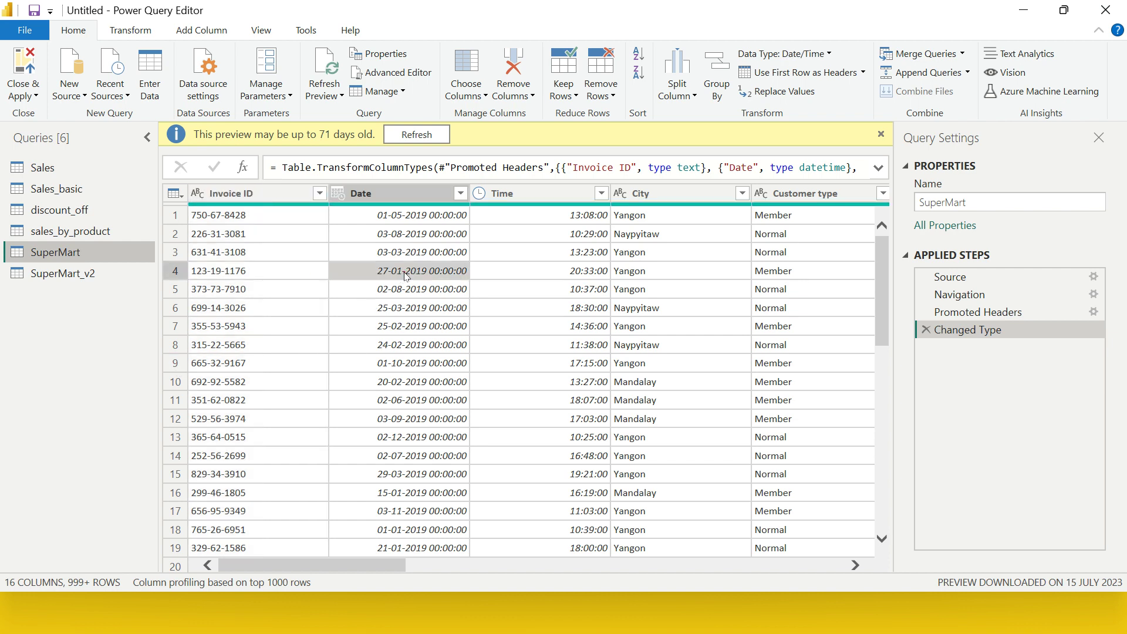
left_click(419, 136)
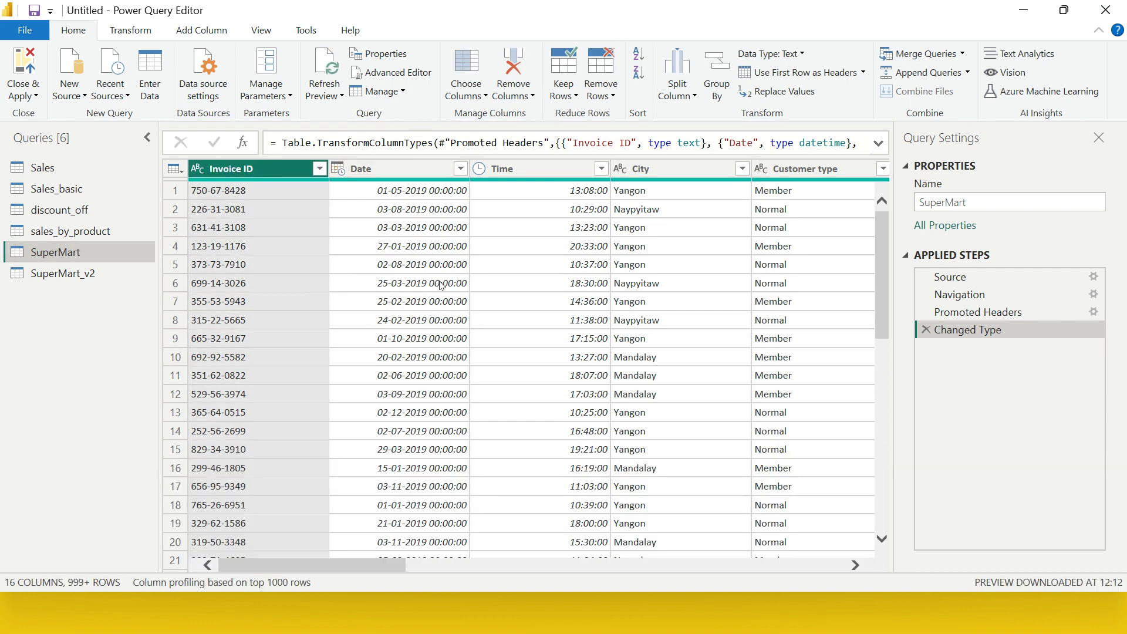
left_click(439, 282)
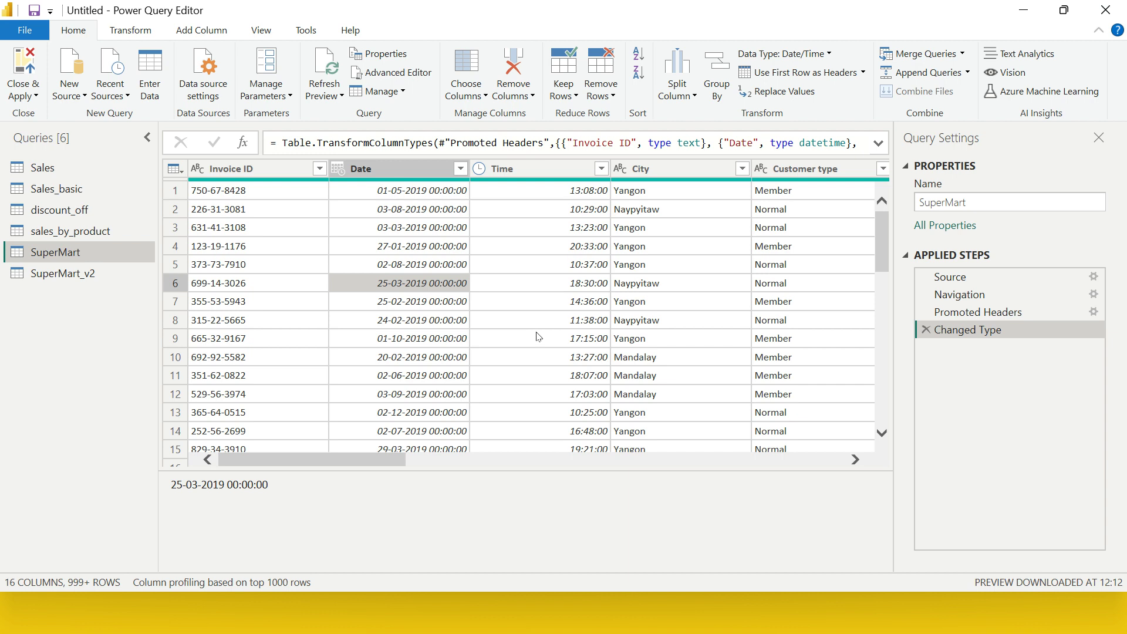
Duplicate the SuperMart query and rename the copy to SuperMart_v3
right_click(61, 254)
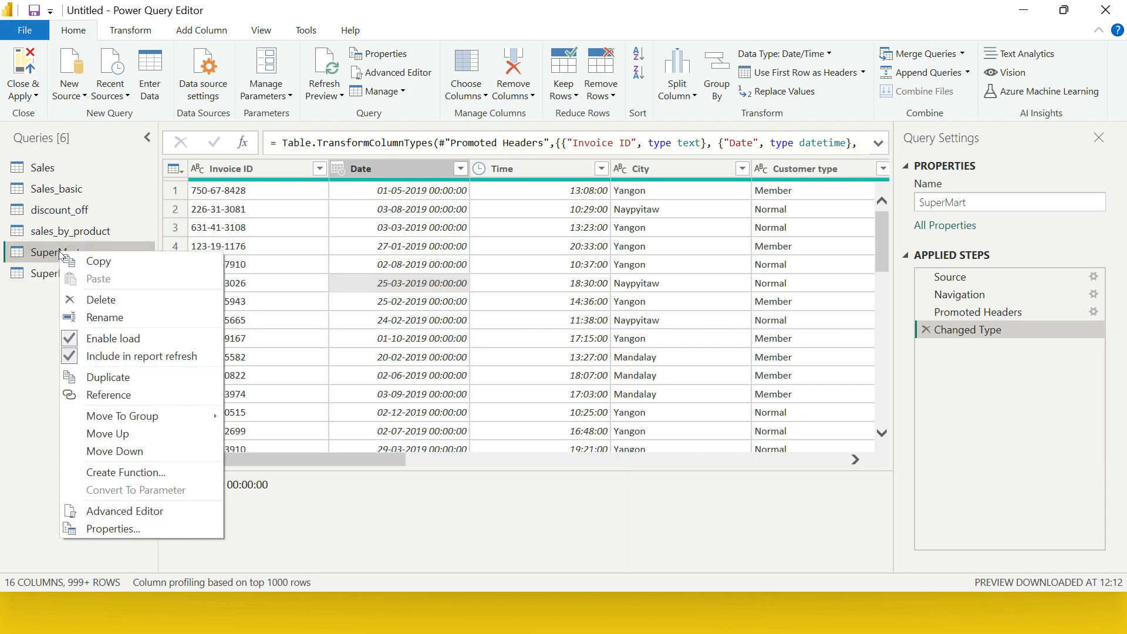
left_click(127, 379)
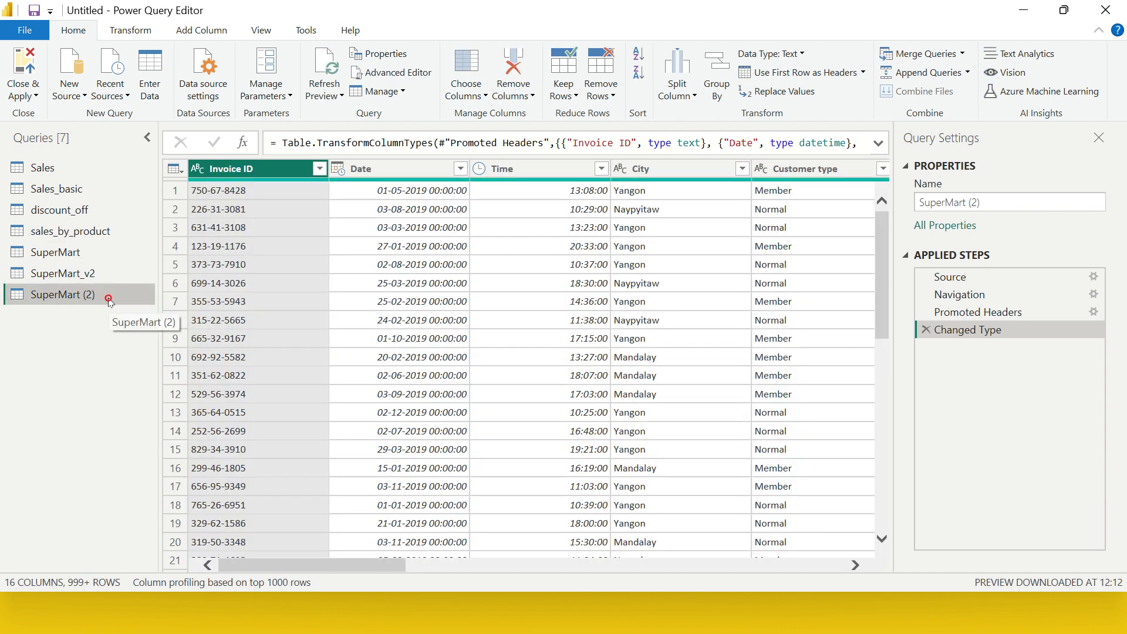
right_click(109, 299)
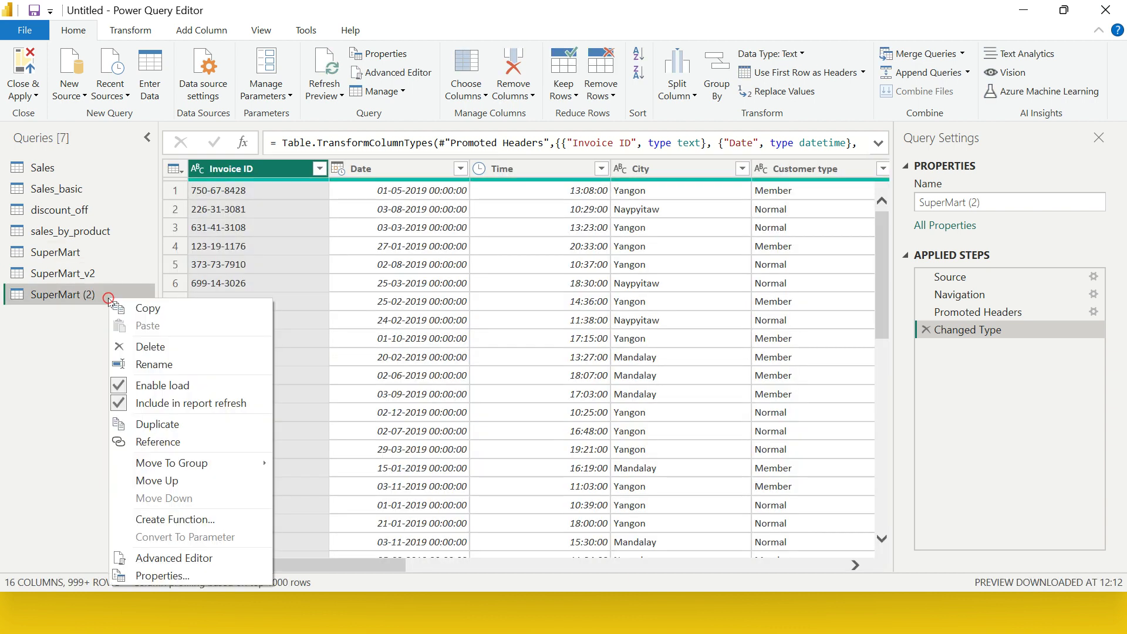
left_click(162, 365)
left_click(111, 295)
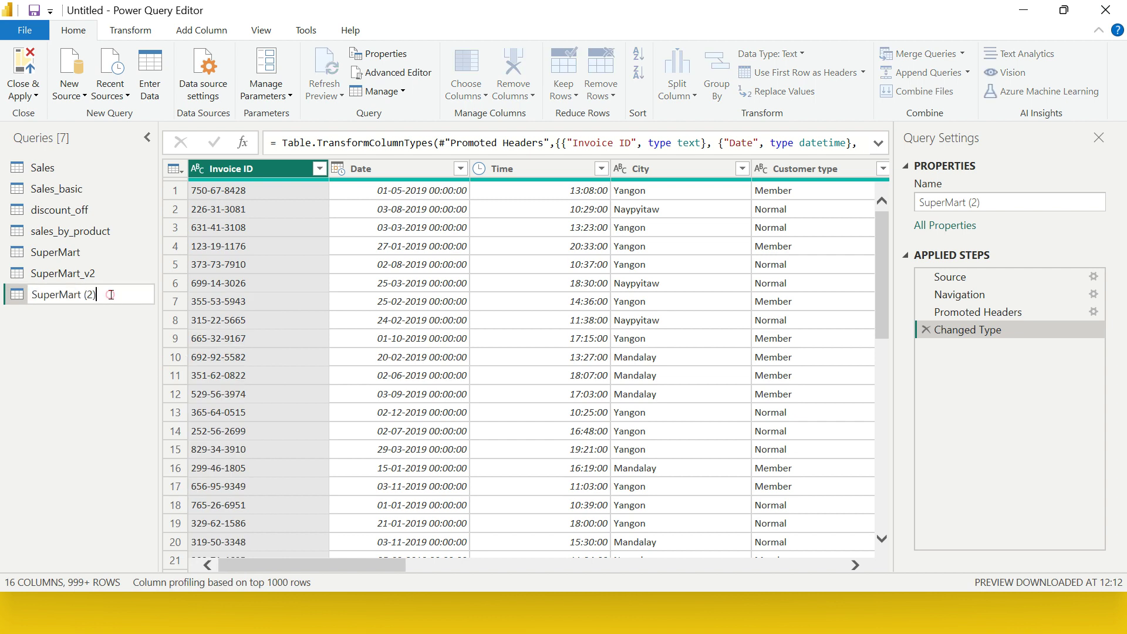
key("BackSpace")
key("BackSpace")
key("Return")
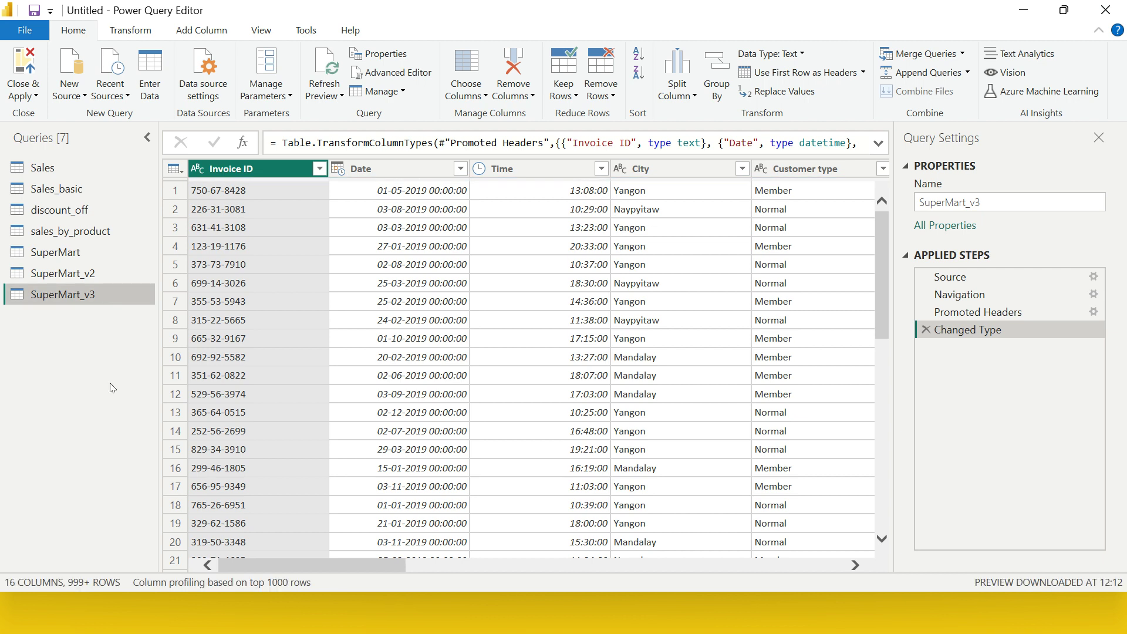
Select the Invoice ID, City and Gender columns in SuperMart_v3 and remove them
left_click(261, 190)
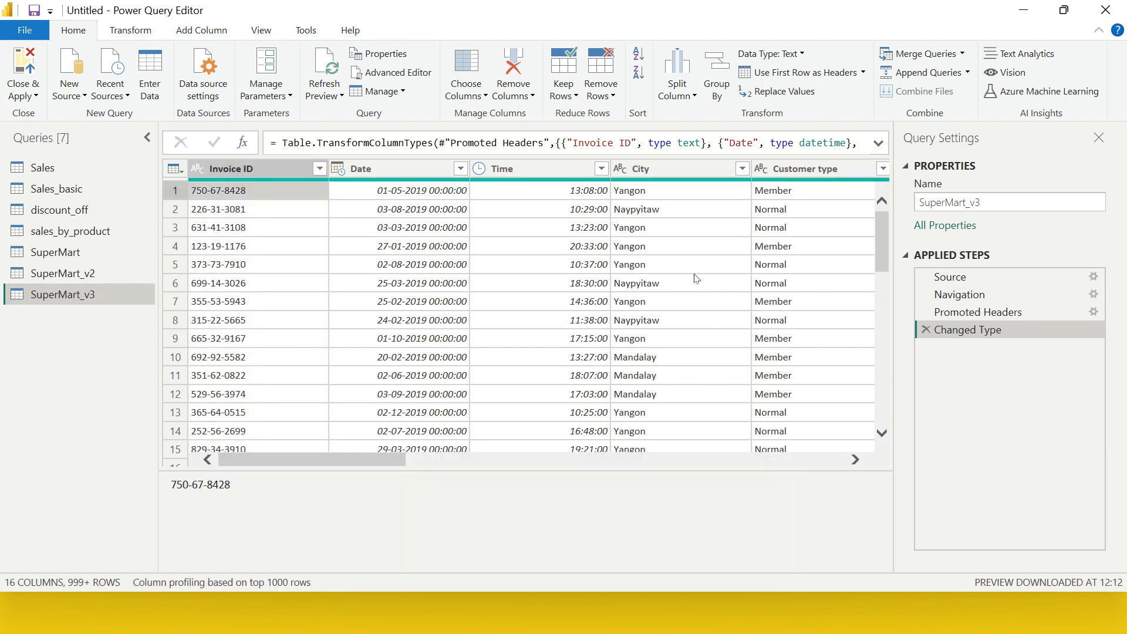
left_click(259, 176)
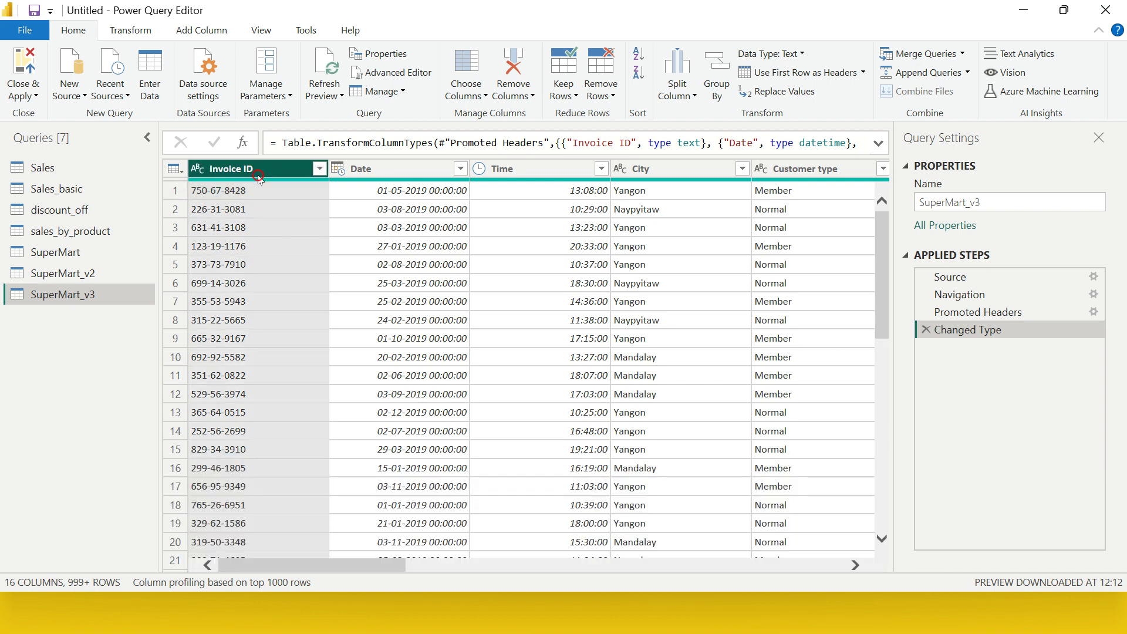
left_click(636, 171, "ctrl")
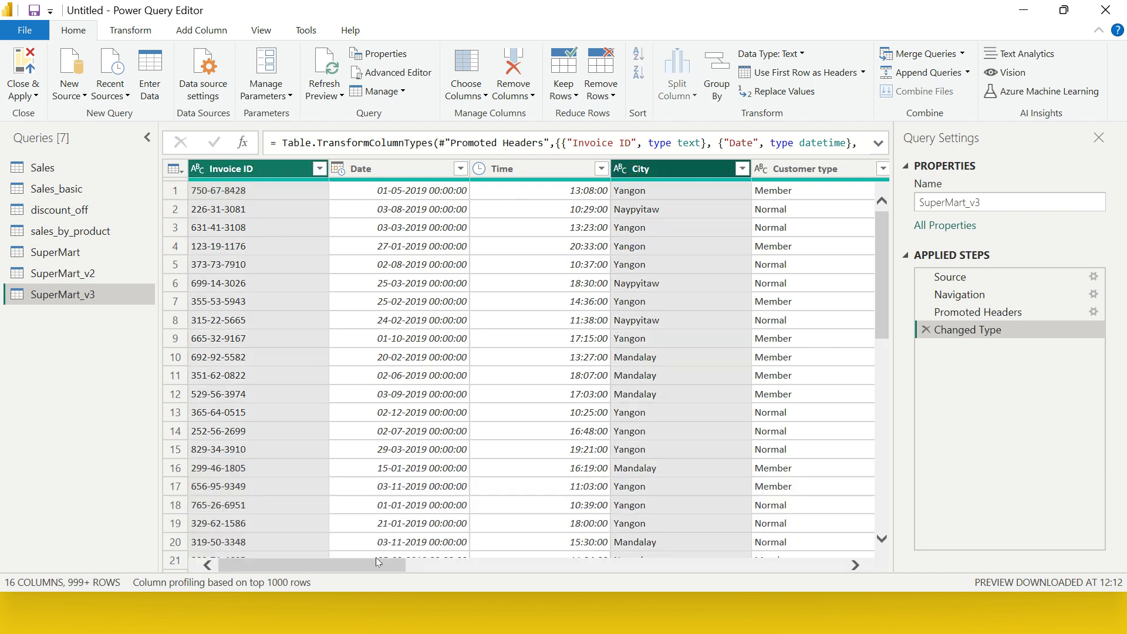
scroll(380, 571, "right", 3)
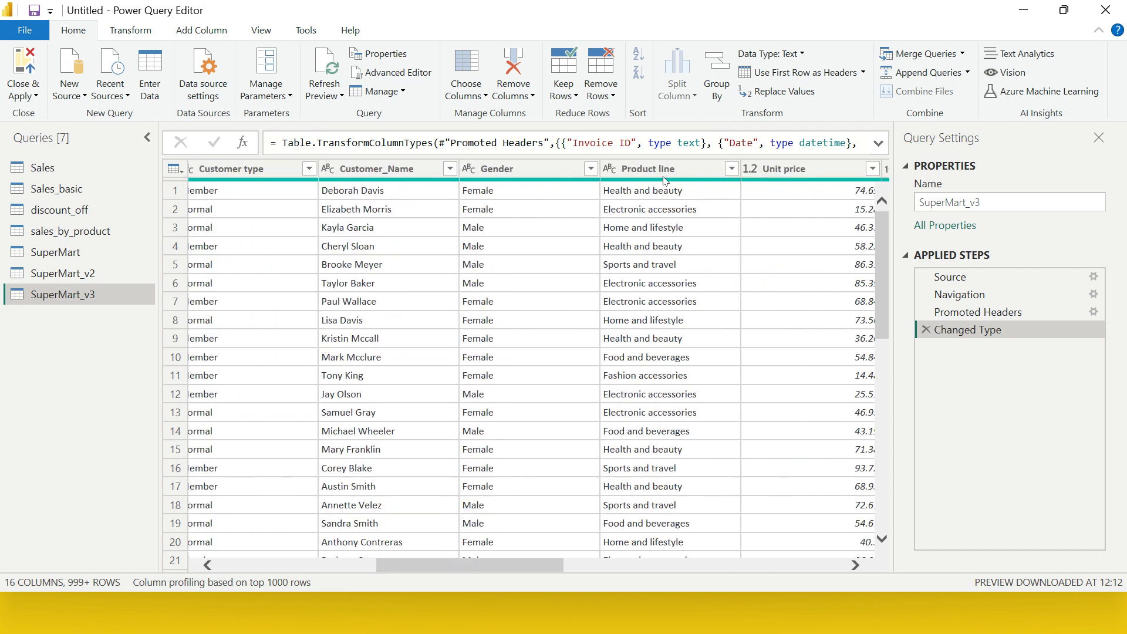
left_click(527, 170)
left_click(526, 96)
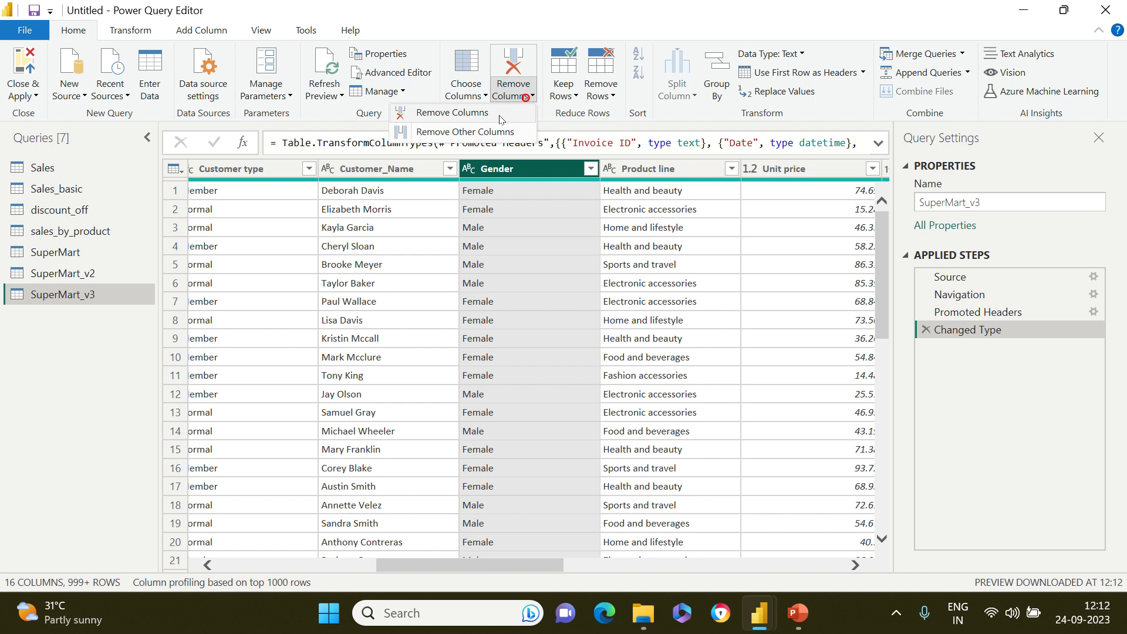
left_click(503, 114)
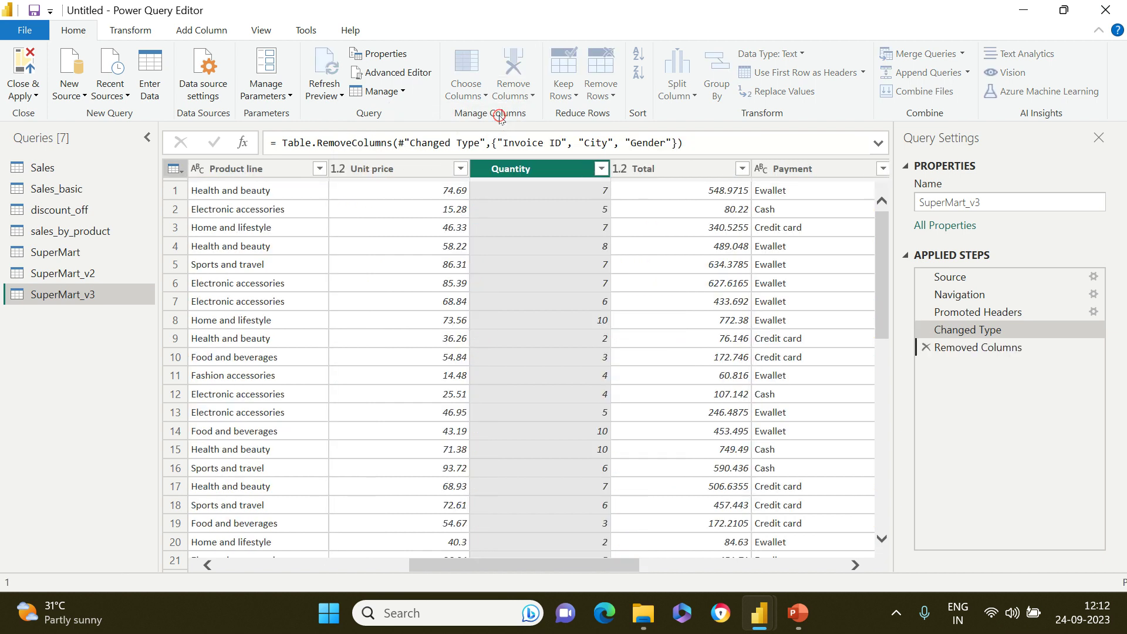
left_click(369, 256)
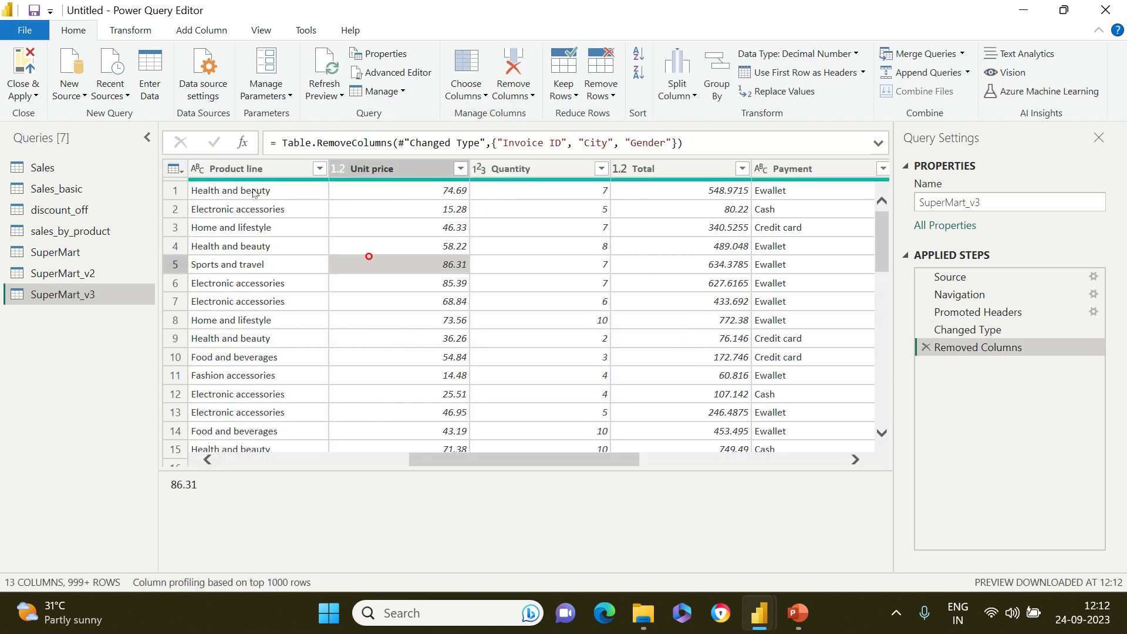
left_click(253, 193)
key("Left")
key("Left")
key("Left")
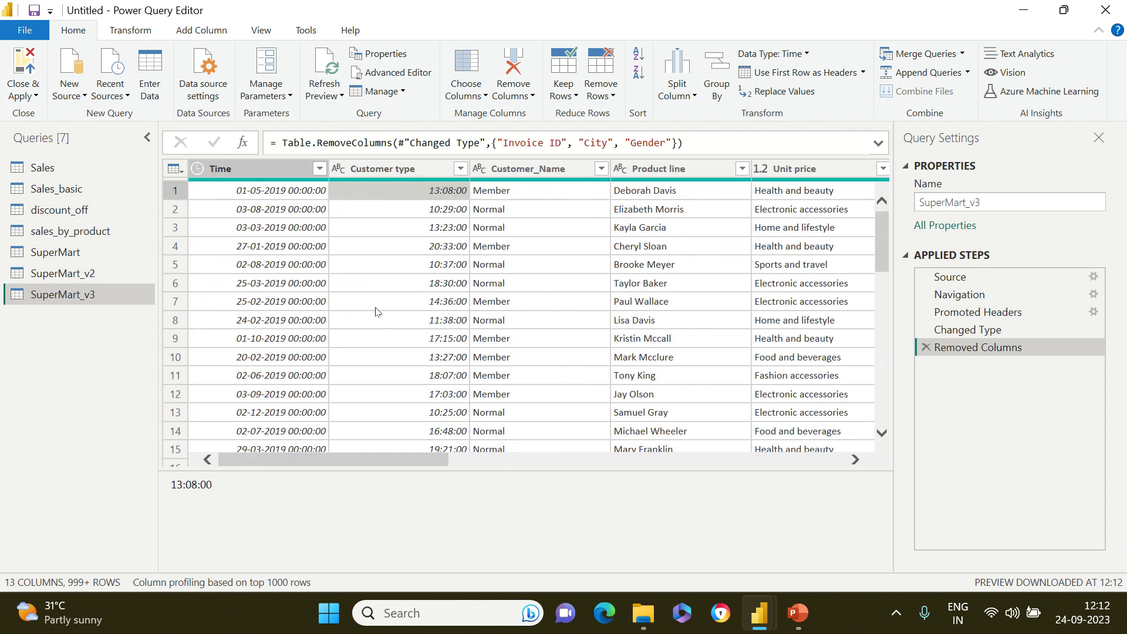
key("Left")
key("Left")
key("Right")
key("Right")
key("Right")
key("Right")
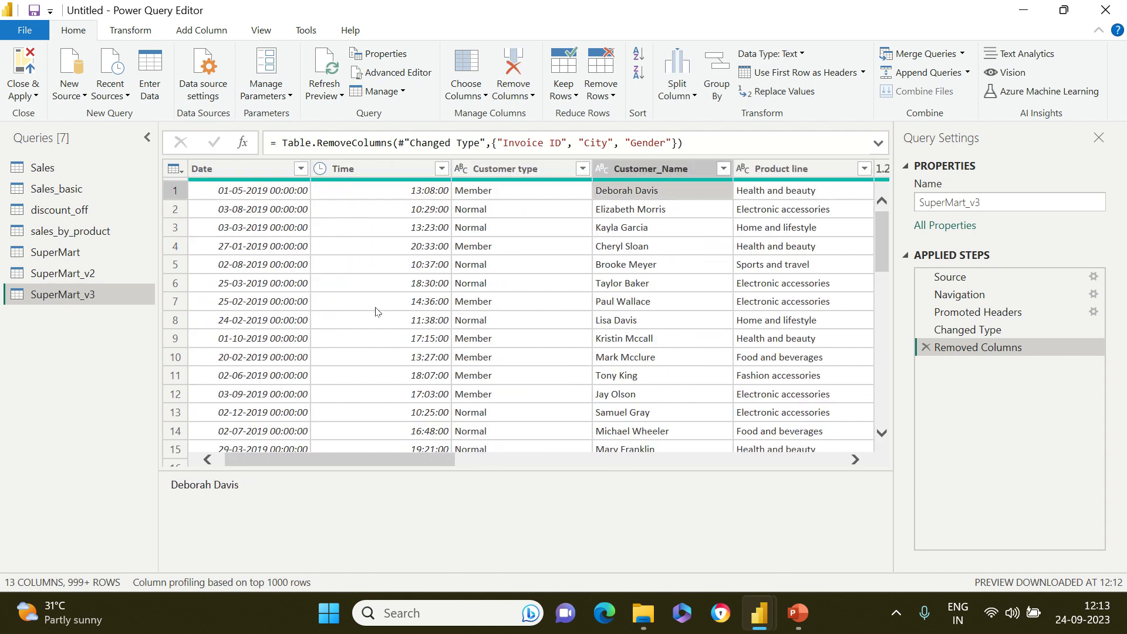
key("Right")
key("Right")
key("Right")
key("Right")
key("Right")
key("Left")
key("Left")
key("Left")
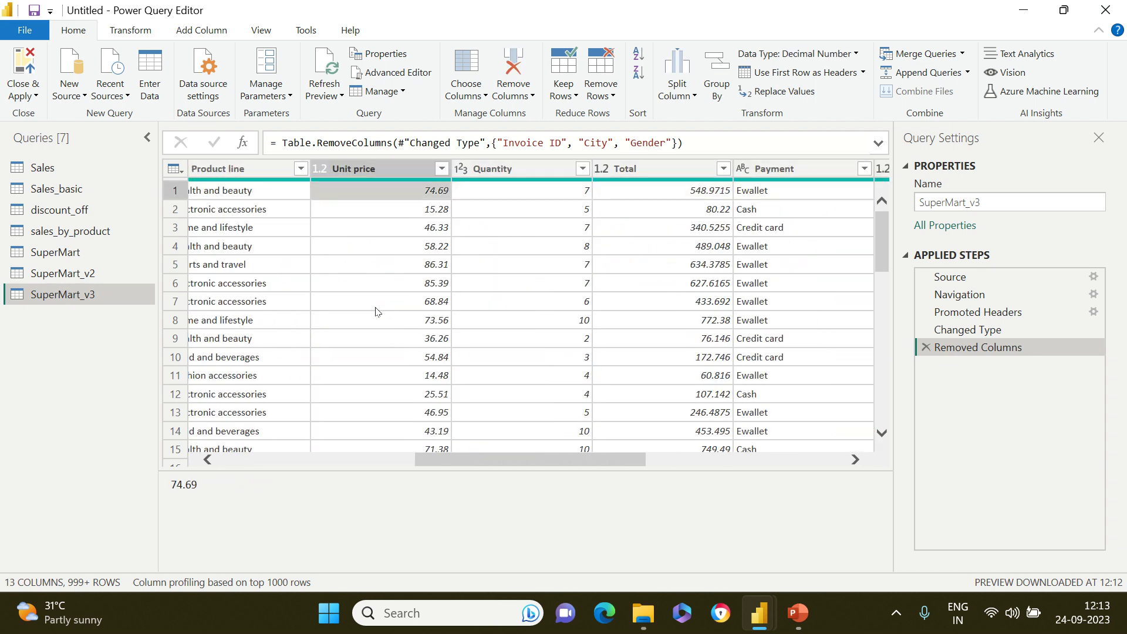
left_click(23, 62)
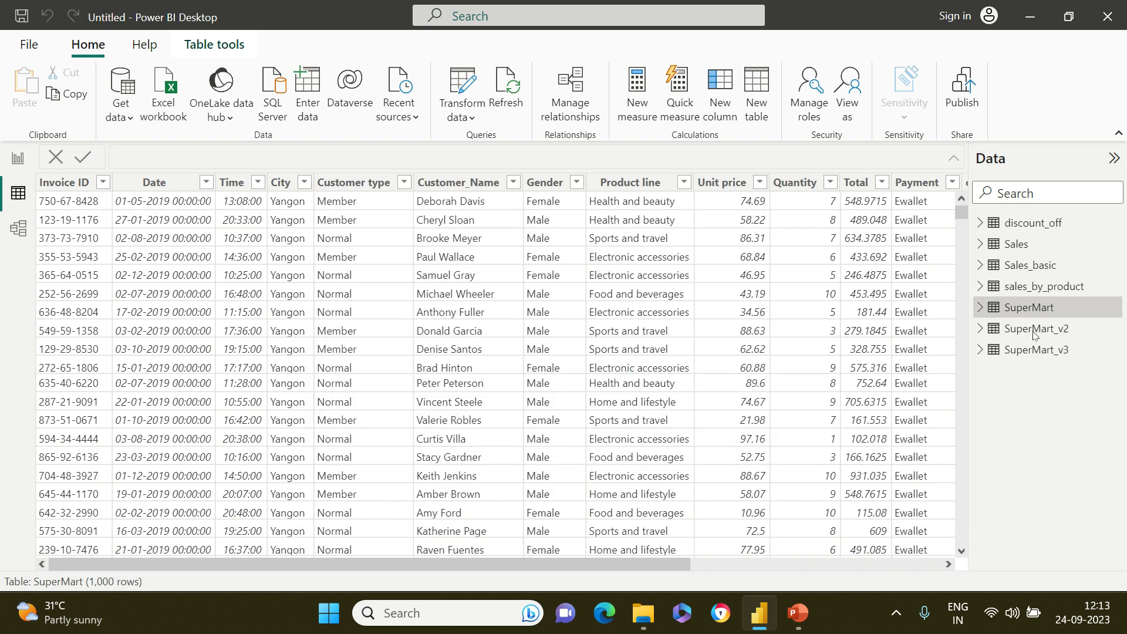
View the loaded SuperMart_v2 table in Power BI's data view
left_click(1032, 330)
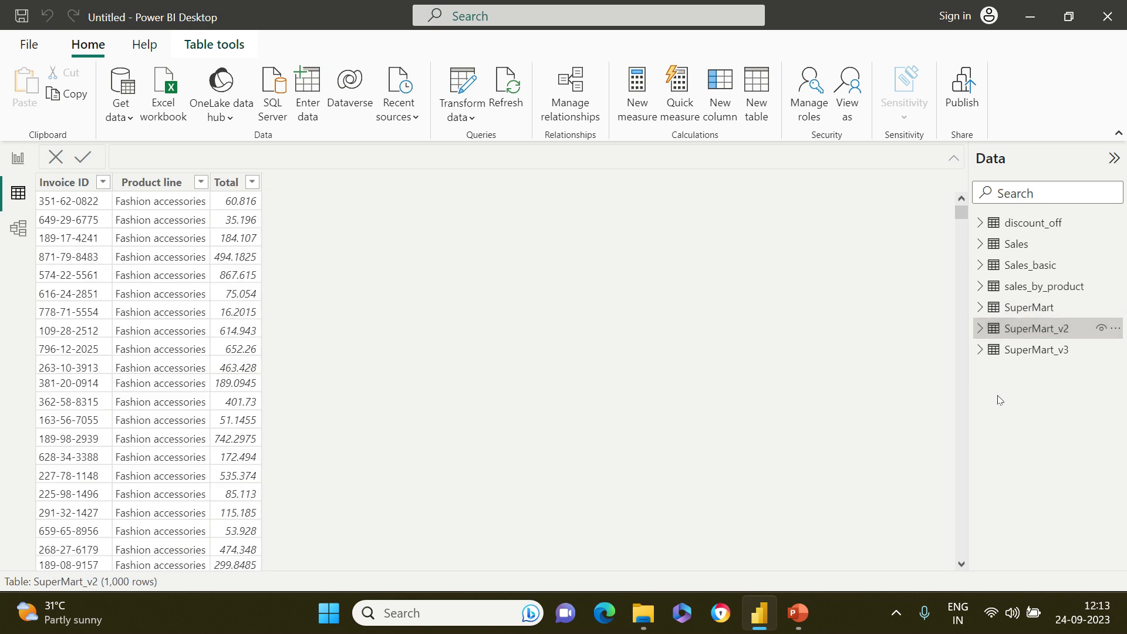
left_click(1048, 353)
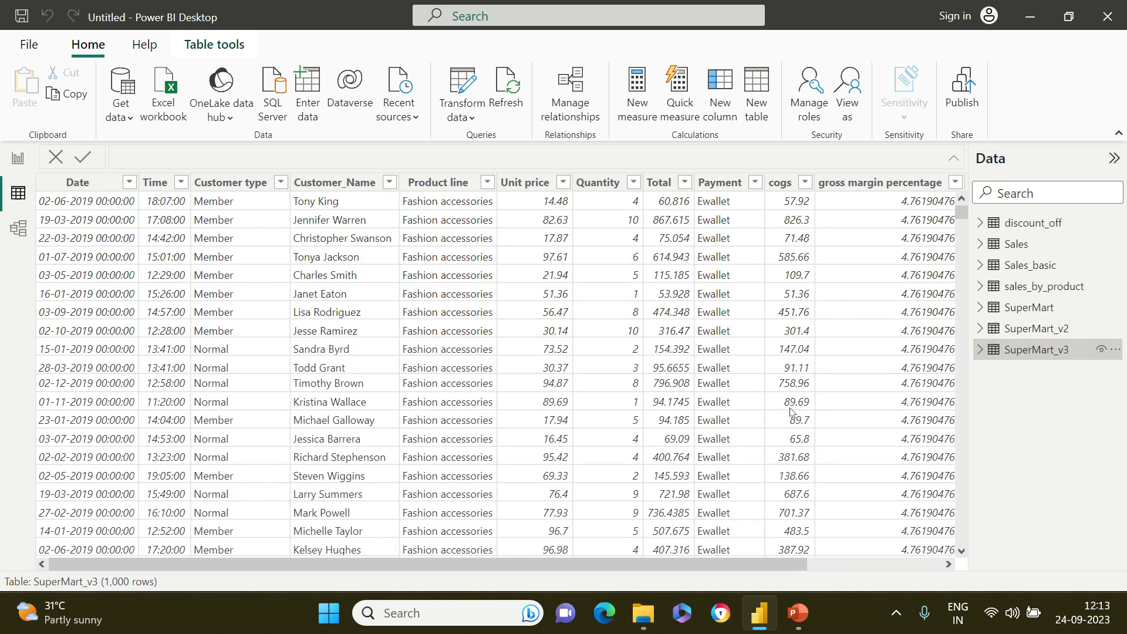
left_click(1020, 310)
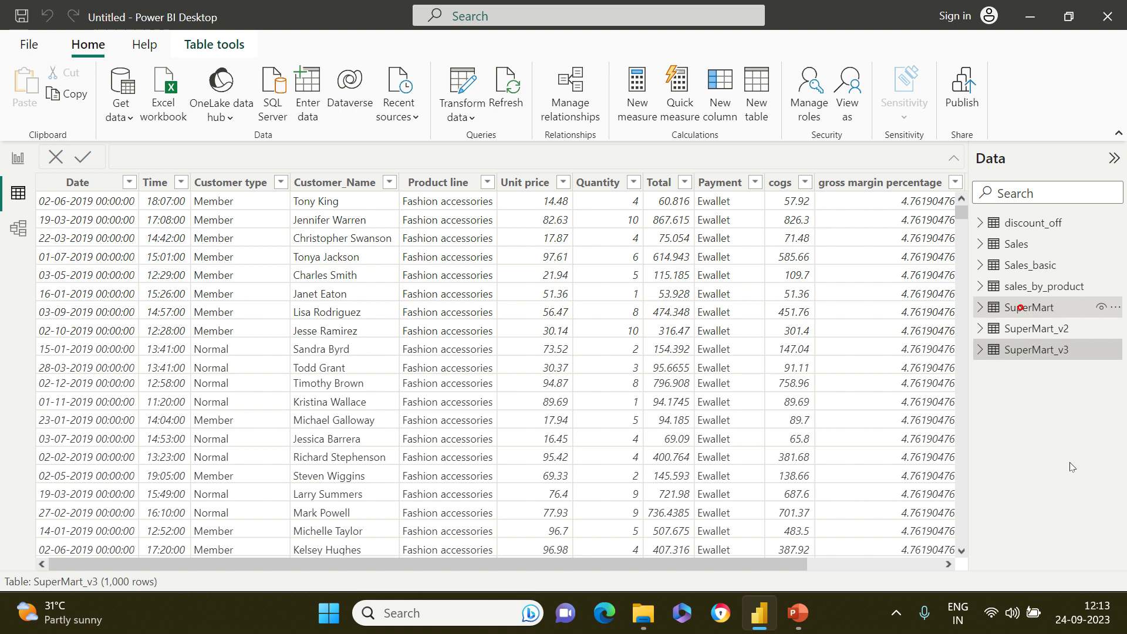